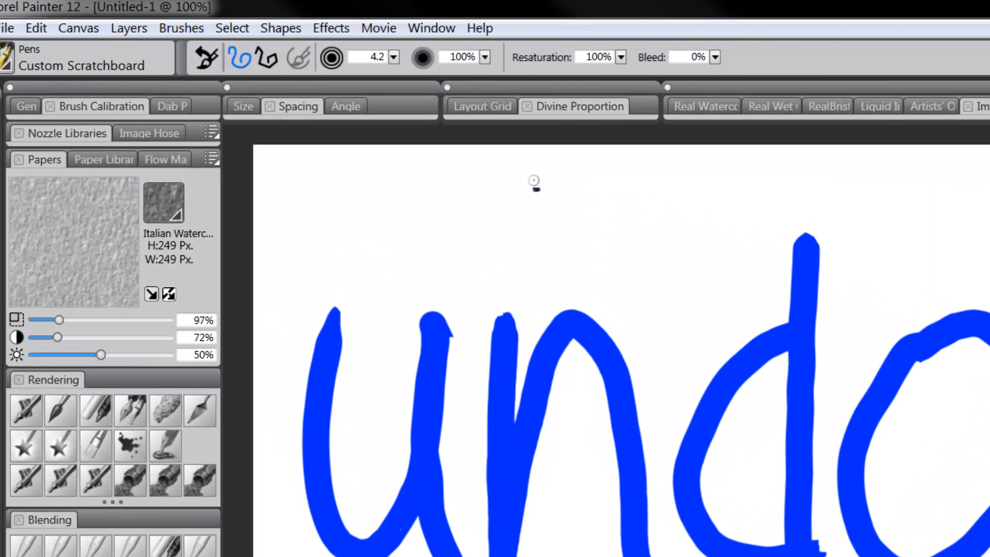
Step: Draw a dark stick figure over the "un" of the undo lettering, with a head, face, body, arms and legs
left_click_drag(440, 157, 411, 155)
left_click_drag(431, 191, 422, 194)
mouse_move(541, 222)
left_mouse_down()
mouse_move(551, 225)
mouse_move(547, 261)
mouse_move(575, 264)
left_mouse_up()
left_click_drag(545, 296, 562, 440)
mouse_move(546, 315)
left_mouse_down()
mouse_move(448, 413)
mouse_move(652, 381)
left_mouse_up()
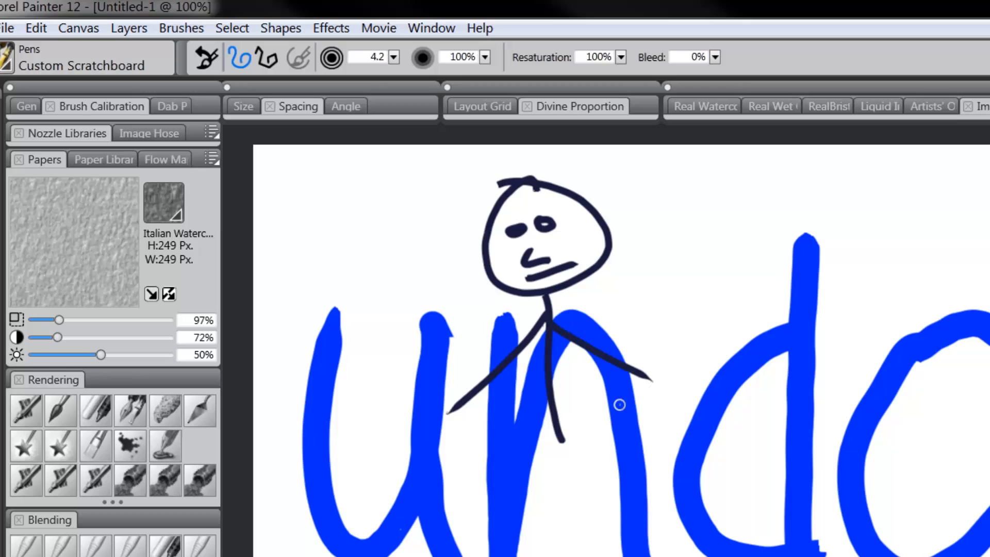
mouse_move(558, 439)
left_mouse_down()
mouse_move(500, 556)
mouse_move(607, 556)
left_mouse_up()
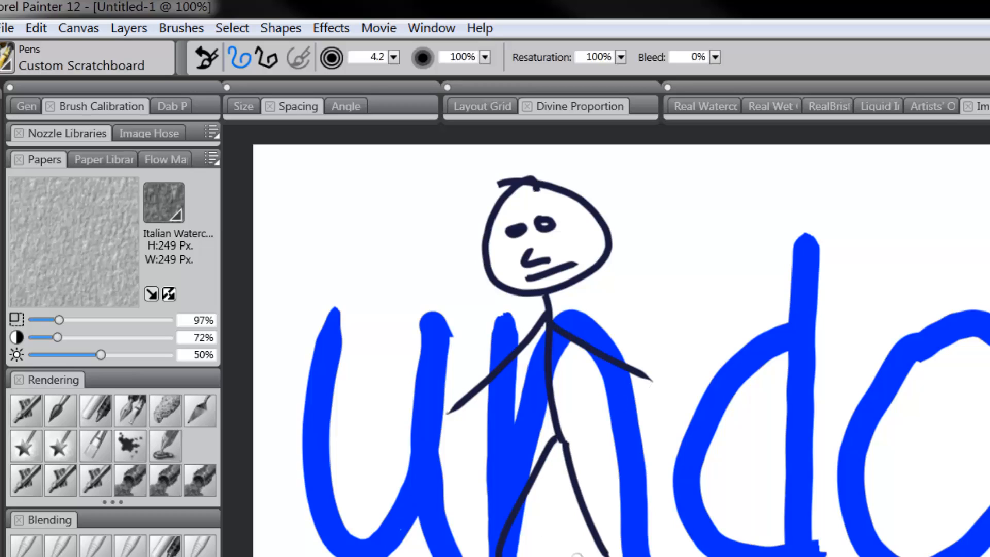
Step: Draw short spiky hair strokes along the top of the stick figure's head
left_click_drag(470, 204, 489, 218)
left_click_drag(486, 178, 499, 199)
mouse_move(515, 169)
left_mouse_down()
mouse_move(520, 195)
mouse_move(543, 188)
left_mouse_up()
mouse_move(560, 172)
left_mouse_down()
mouse_move(551, 189)
mouse_move(576, 196)
left_mouse_up()
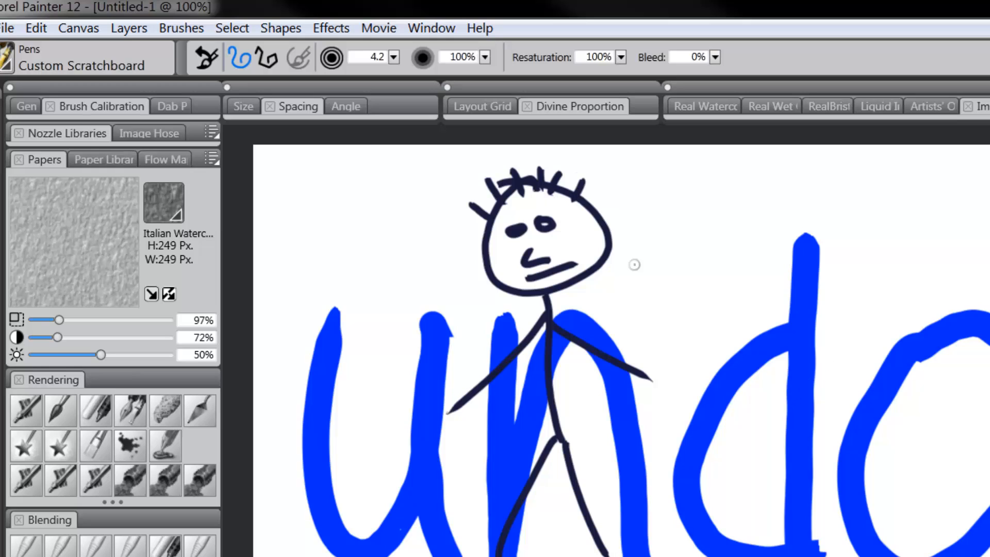
Step: Undo the spiky hair strokes one by one, leaving the rest of the stick figure
left_click(37, 22)
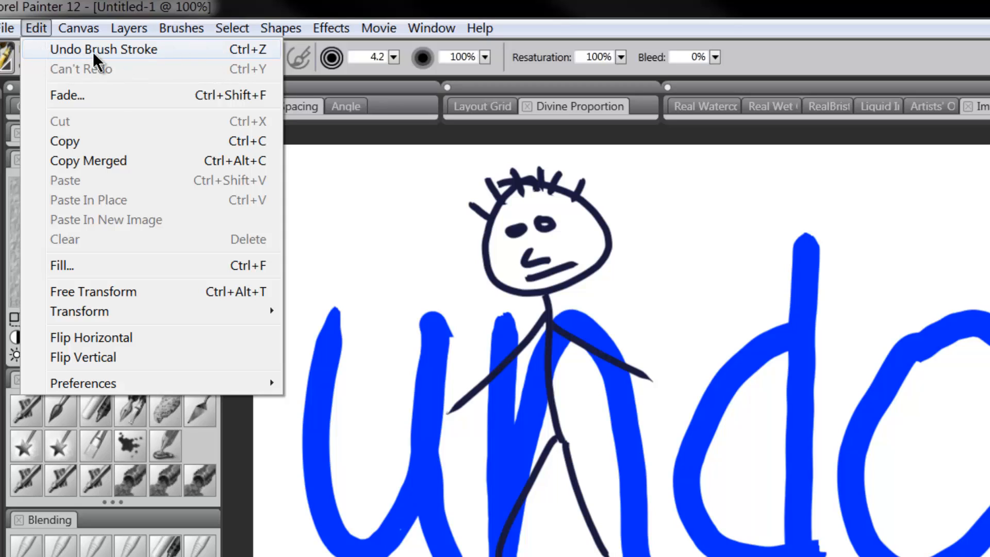
left_click(249, 48)
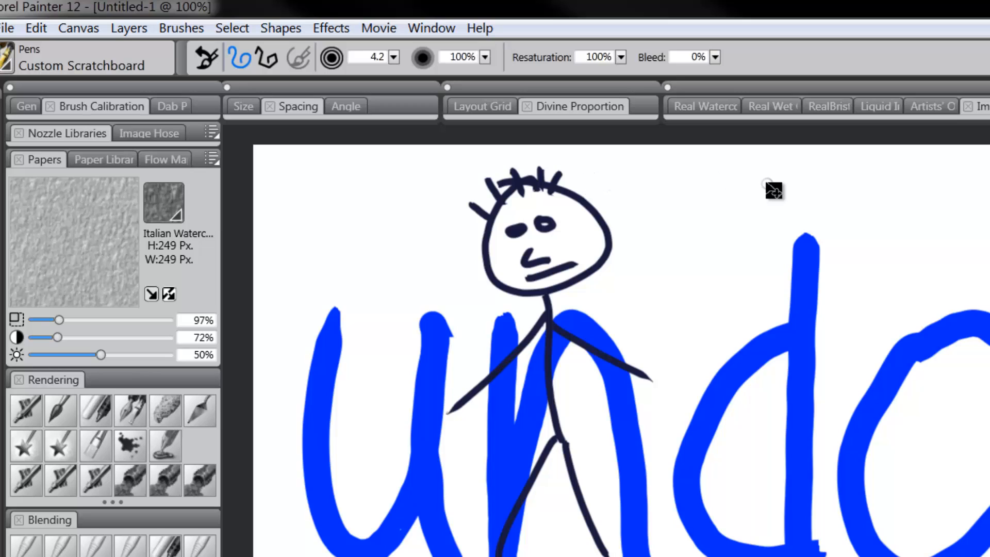
key("ctrl+z")
key("ctrl+z")
key("ctrl+z")
key("ctrl+z")
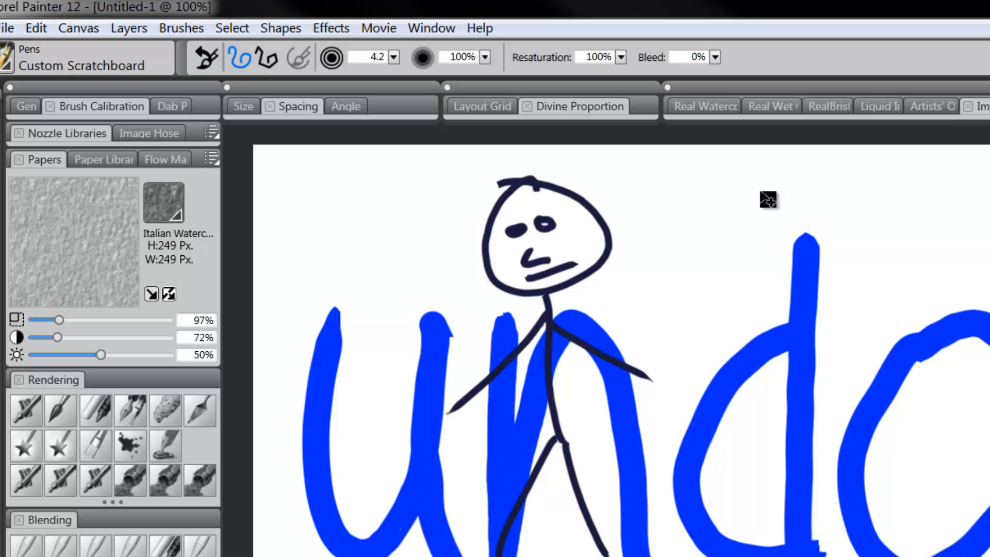
Step: Examine the Undo Levels setting in the Performance preferences
left_click(35, 29)
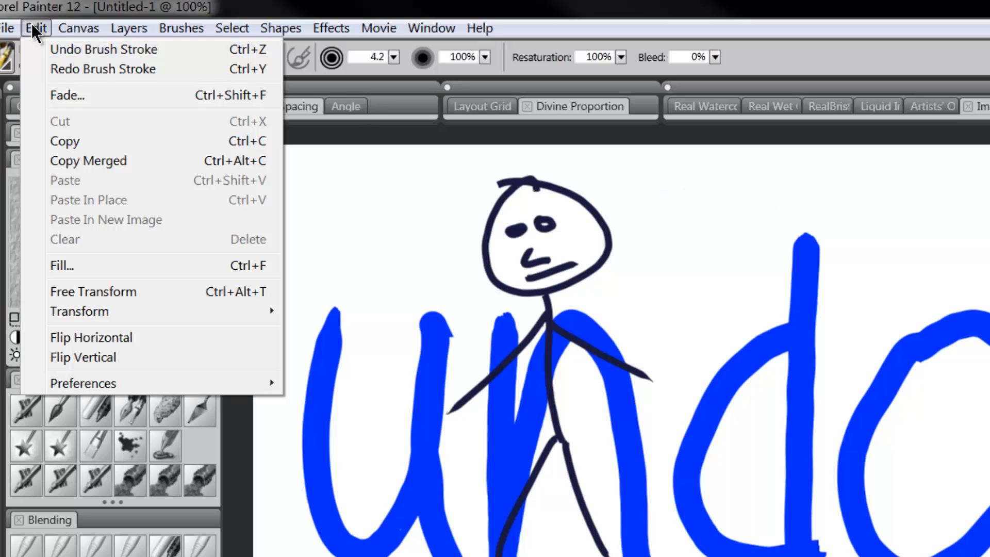
mouse_move(136, 387)
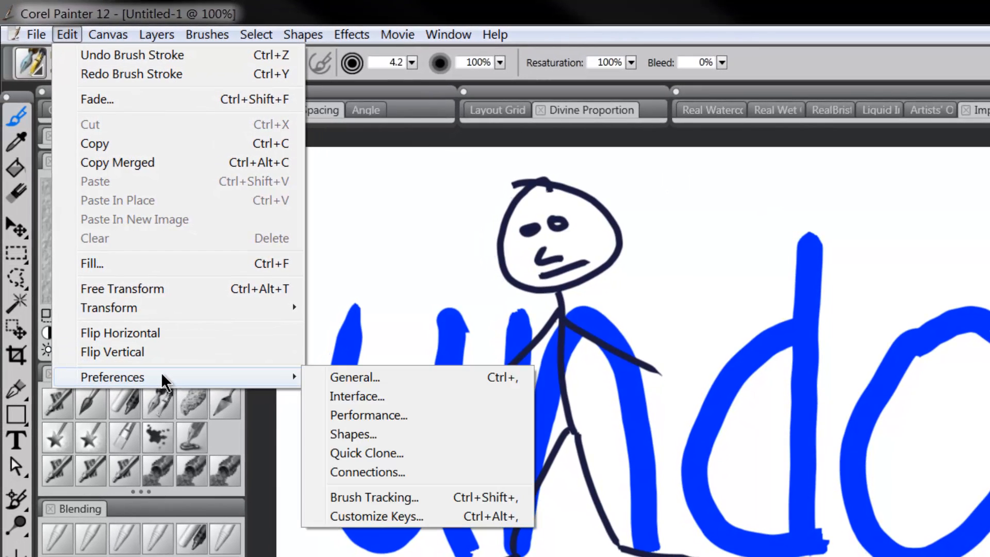
left_click(369, 379)
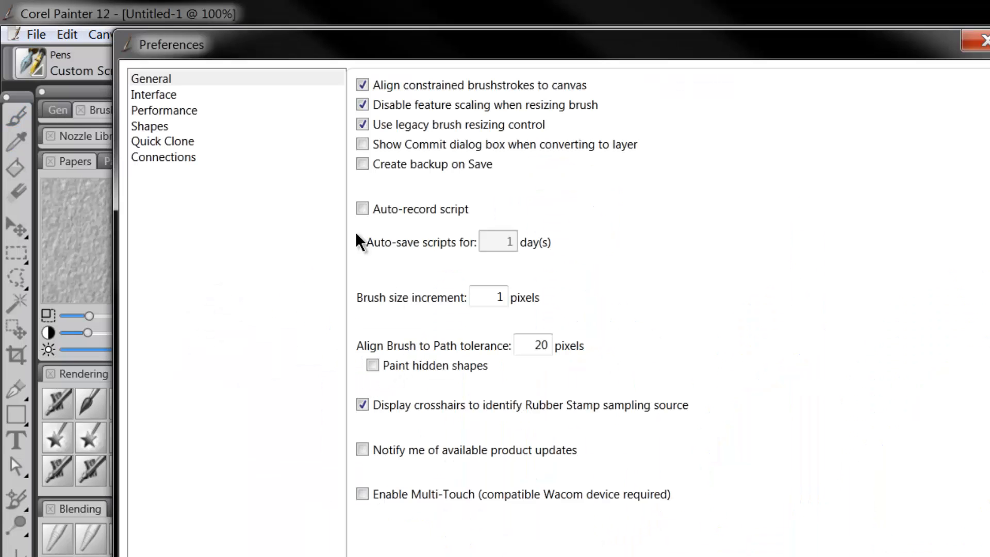
left_click(159, 95)
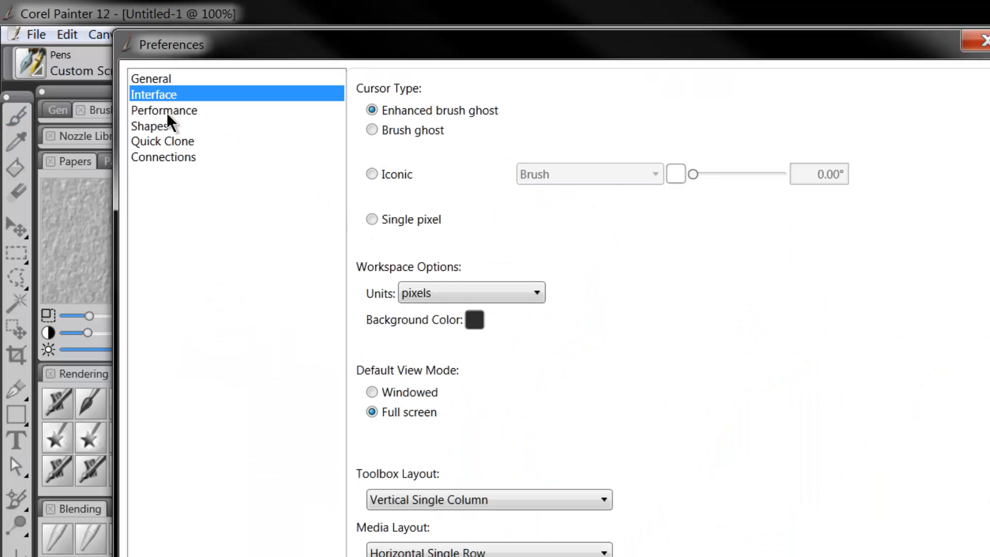
left_click(166, 112)
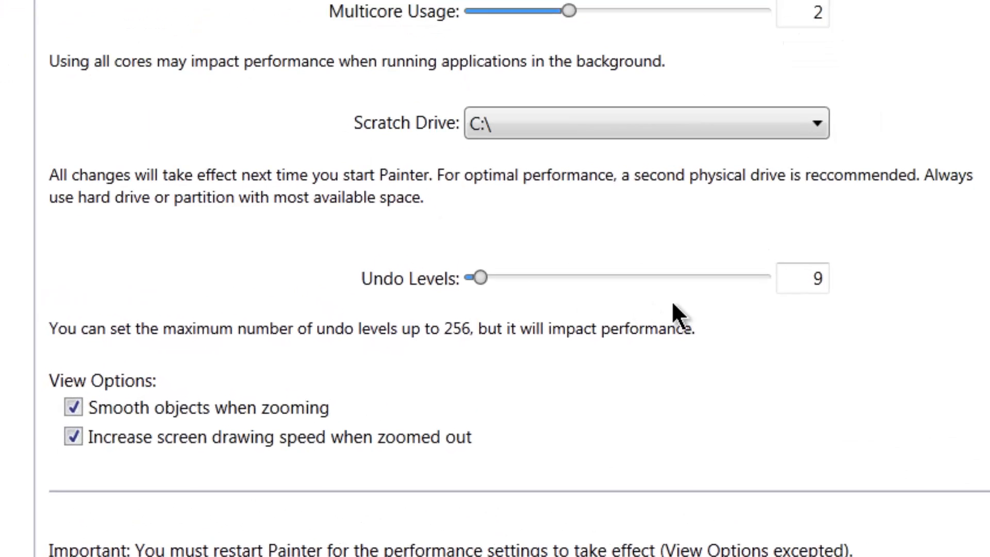
left_click(871, 367)
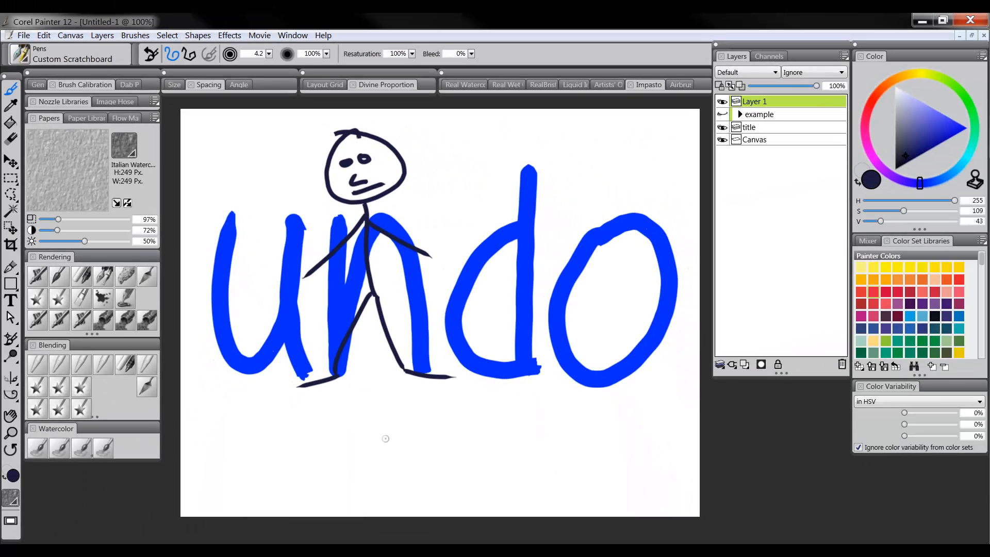
Step: Draw a row of short, near-vertical pen strokes in the empty area below the lettering
left_click_drag(379, 531, 400, 556)
mouse_move(407, 526)
left_mouse_down()
mouse_move(423, 556)
mouse_move(441, 556)
left_mouse_up()
mouse_move(456, 521)
left_mouse_down()
mouse_move(453, 556)
mouse_move(476, 556)
left_mouse_up()
left_click_drag(506, 519, 502, 556)
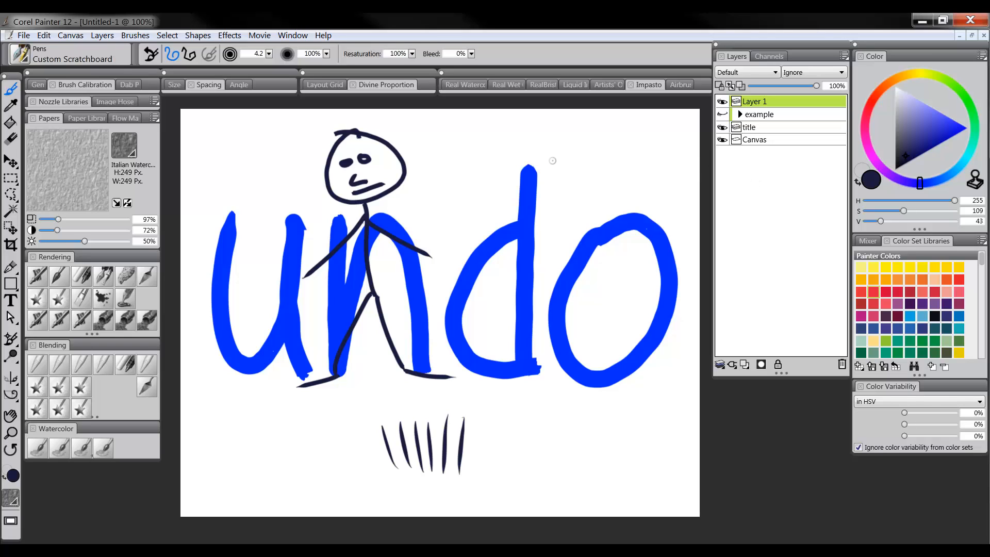
Step: Set the Undo Levels to 32 in the Performance preferences
left_click(44, 35)
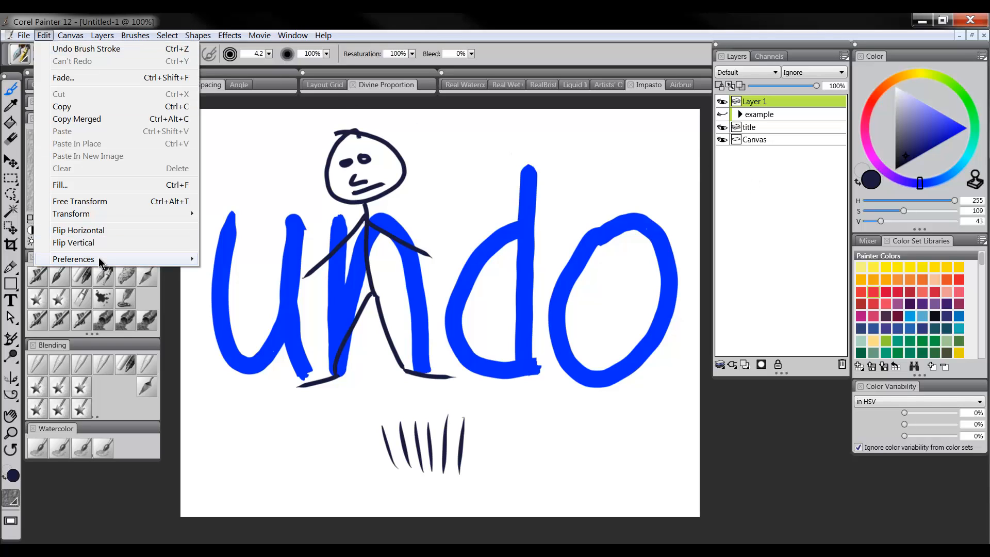
mouse_move(103, 260)
left_click(244, 284)
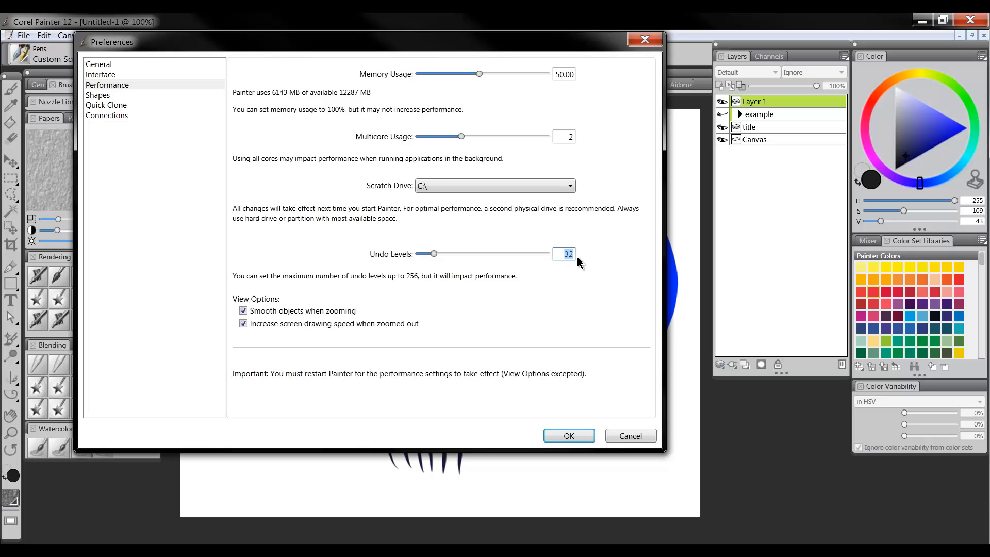
left_click(564, 437)
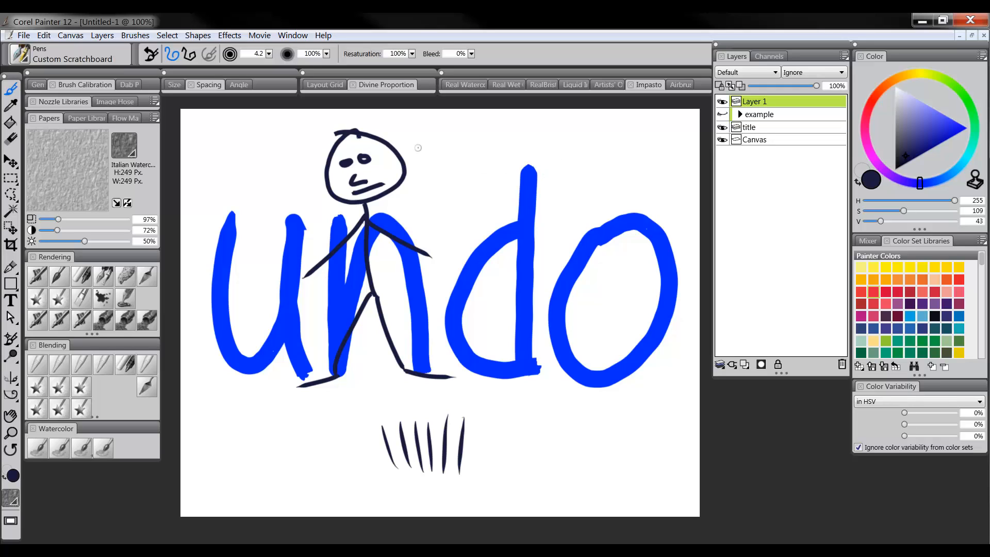
Step: Draw long, thin hair strokes fanning out from the top of the stick figure's head
left_click_drag(330, 150, 321, 126)
mouse_move(342, 136)
left_mouse_down()
mouse_move(336, 118)
mouse_move(346, 111)
left_mouse_up()
left_click_drag(361, 132, 356, 116)
mouse_move(368, 135)
left_mouse_down()
mouse_move(379, 120)
mouse_move(410, 119)
left_mouse_up()
left_click_drag(395, 144, 416, 132)
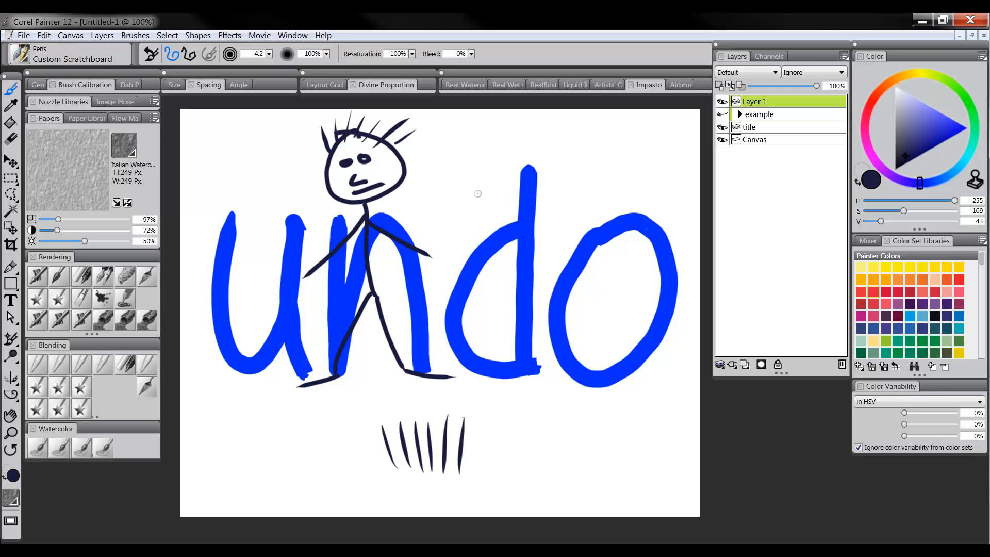
Step: Undo all the long hair strokes on the stick figure's head
key("ctrl+z")
key("ctrl+z")
key("ctrl+z")
key("ctrl+z")
key("ctrl+z")
key("ctrl+z")
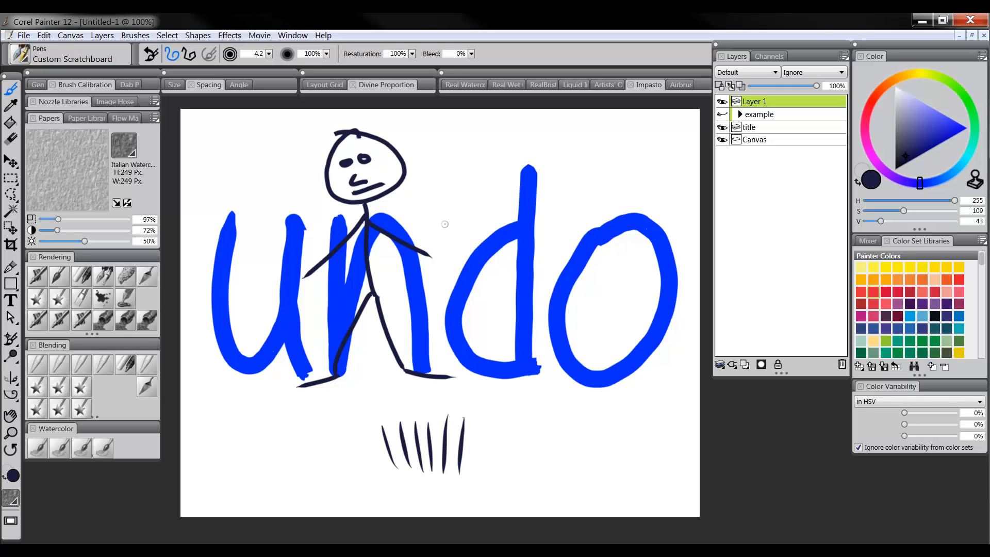
Step: Erase the row of pen strokes below the lettering with a 37.2 eraser and return to the brush
left_click(10, 138)
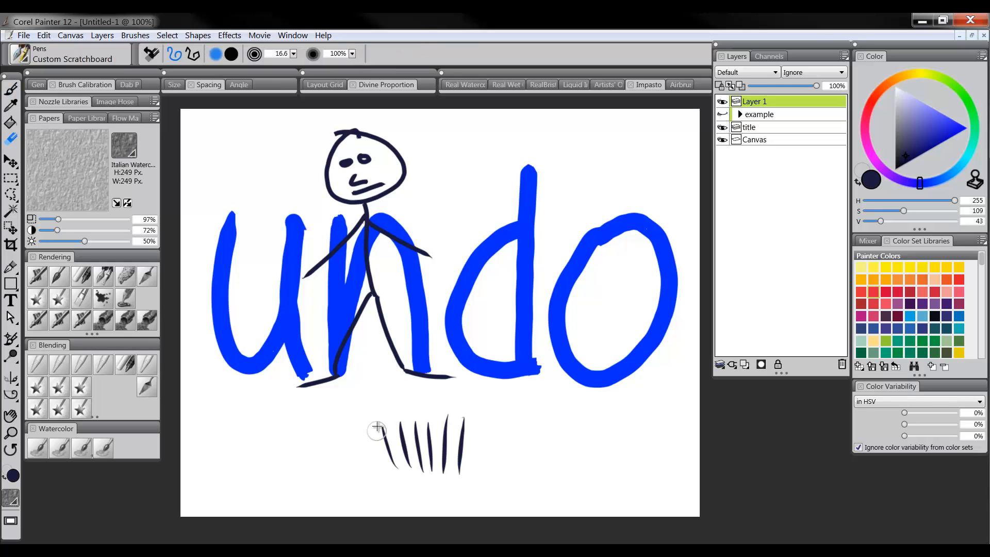
mouse_move(394, 413)
left_mouse_down()
mouse_move(441, 431)
mouse_move(367, 442)
mouse_move(354, 457)
left_mouse_up()
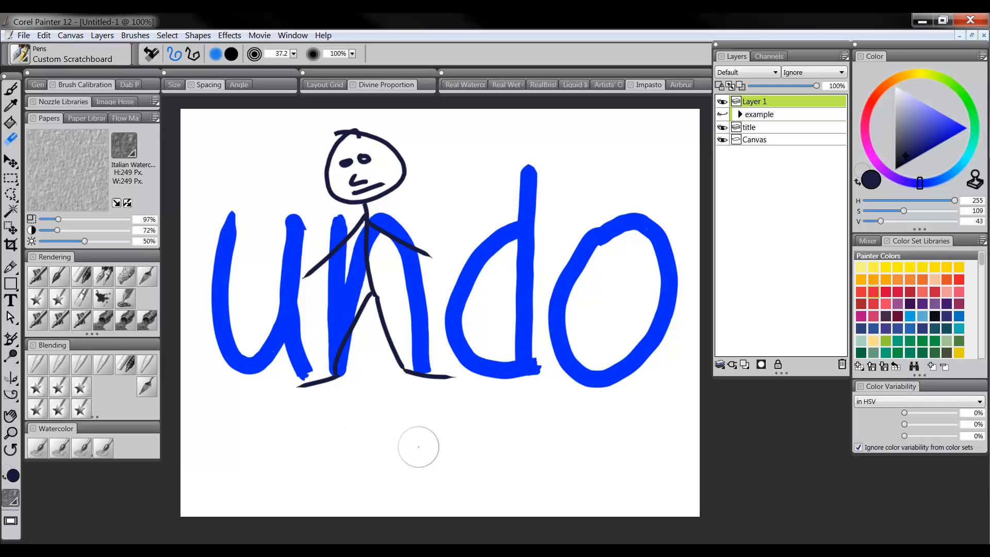
key("b")
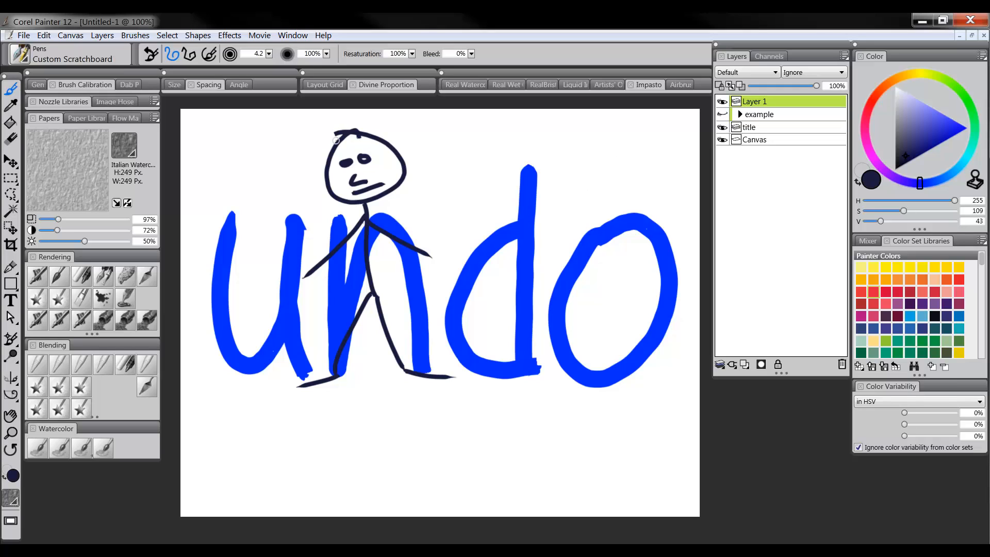
Step: Try a few short hair strokes on the stick figure's head and undo them
mouse_move(332, 152)
left_mouse_down()
mouse_move(318, 135)
mouse_move(331, 129)
left_mouse_up()
mouse_move(342, 133)
left_mouse_down()
mouse_move(340, 122)
mouse_move(373, 124)
left_mouse_up()
left_click_drag(386, 139, 395, 131)
key("ctrl+z")
key("ctrl+z")
key("ctrl+z")
key("ctrl+z")
key("ctrl+z")
Step: Try a second set of separate hair spikes around the top of the head and undo it
left_click_drag(332, 154, 321, 142)
left_click_drag(335, 141, 341, 125)
left_click_drag(360, 138, 360, 126)
left_click_drag(375, 139, 378, 129)
left_click_drag(387, 140, 402, 127)
key("ctrl+z")
key("ctrl+z")
key("ctrl+z")
key("ctrl+z")
key("ctrl+z")
key("ctrl+z")
Step: Try a third version of the spiky hair across the head and undo its strokes
left_click_drag(328, 155, 318, 141)
left_click_drag(332, 140, 325, 127)
mouse_move(339, 132)
left_mouse_down()
mouse_move(337, 122)
mouse_move(361, 122)
left_mouse_up()
left_click_drag(371, 136, 377, 126)
left_click_drag(389, 140, 402, 128)
key("ctrl+z")
key("ctrl+z")
key("ctrl+z")
key("ctrl+z")
key("ctrl+z")
key("ctrl+z")
Step: Draw a few spaced hair spikes from one side of the stick figure's head to the other
mouse_move(330, 155)
left_mouse_down()
mouse_move(316, 146)
mouse_move(345, 119)
left_mouse_up()
mouse_move(364, 137)
left_mouse_down()
mouse_move(365, 114)
mouse_move(380, 124)
left_mouse_up()
left_click_drag(385, 143, 392, 119)
Step: Thicken the stick figure's hair with many fine spikes using the pen at size 3.6
left_click(12, 138)
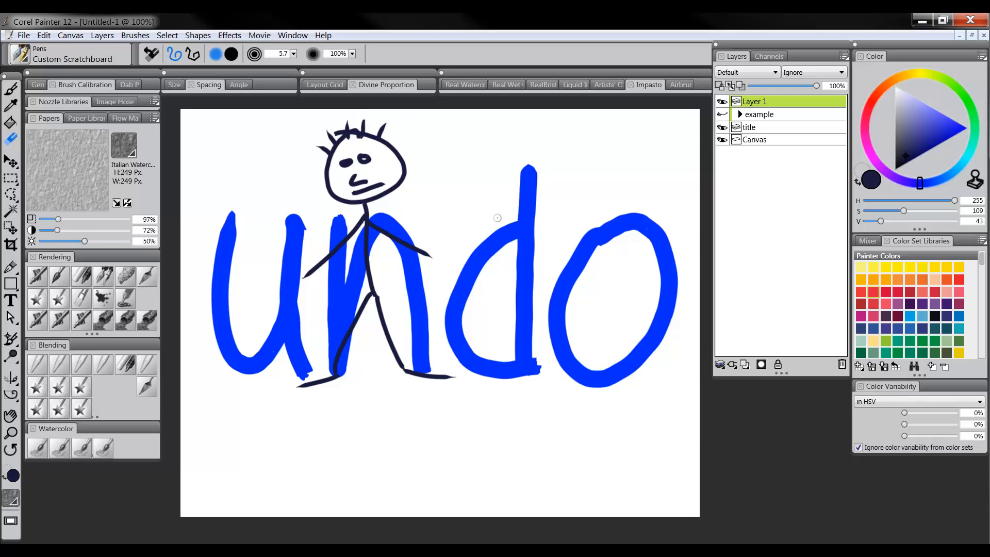
key("b")
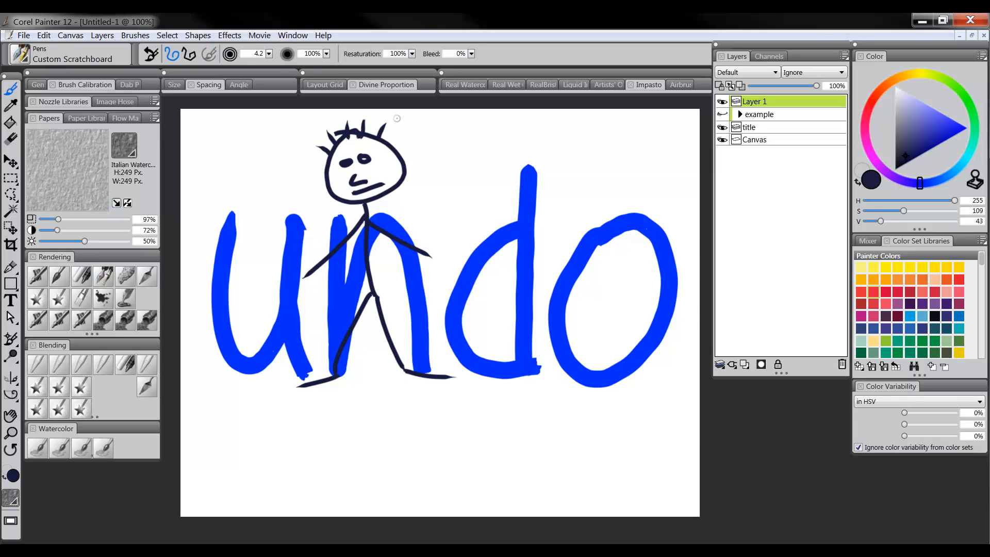
key("[")
mouse_move(382, 138)
left_mouse_down()
mouse_move(403, 129)
mouse_move(341, 122)
mouse_move(334, 148)
mouse_move(325, 145)
mouse_move(333, 152)
mouse_move(320, 144)
mouse_move(314, 166)
left_mouse_up()
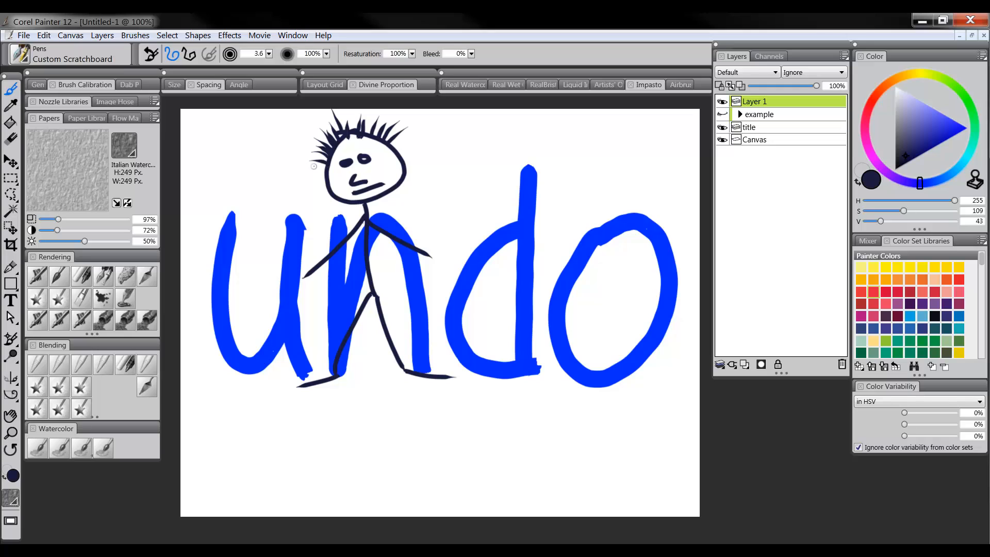
mouse_move(390, 145)
left_mouse_down()
mouse_move(410, 133)
mouse_move(387, 111)
left_mouse_up()
mouse_move(376, 135)
left_mouse_down()
mouse_move(387, 114)
mouse_move(365, 110)
left_mouse_up()
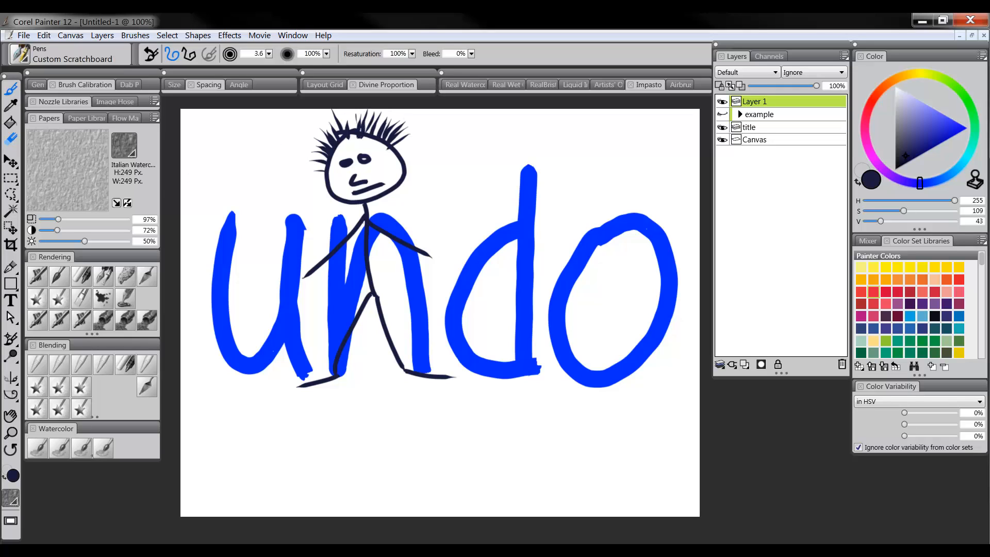
Step: Delete Layer 1, which holds the stick figure
left_click(11, 138)
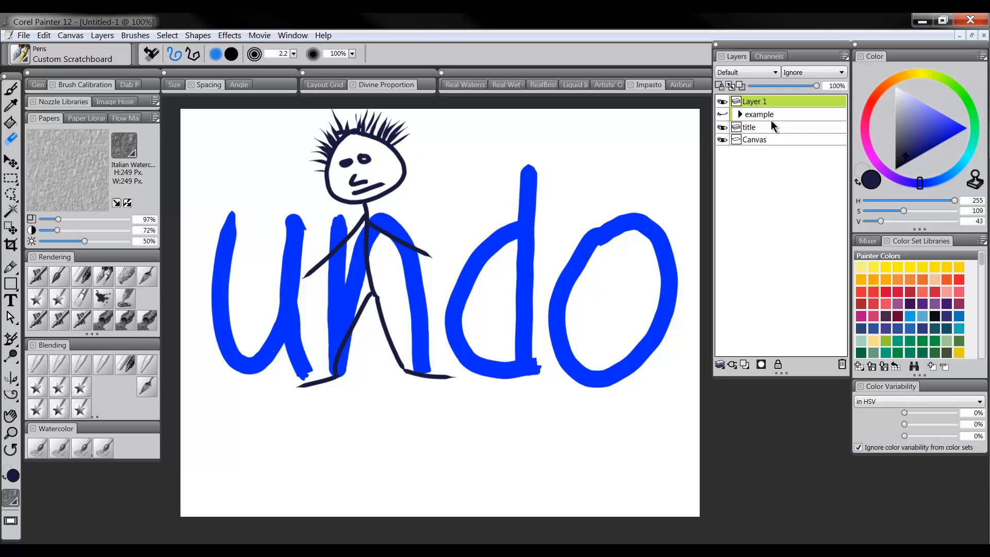
left_click(842, 364)
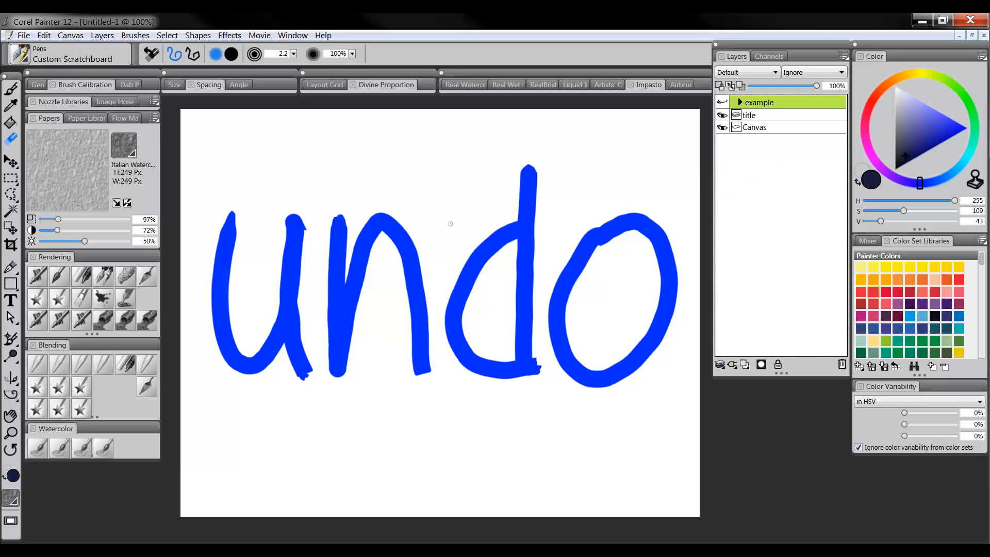
Step: Create a new layer and paint a solid dark circle above the "n" with the pen at size 55
key("b")
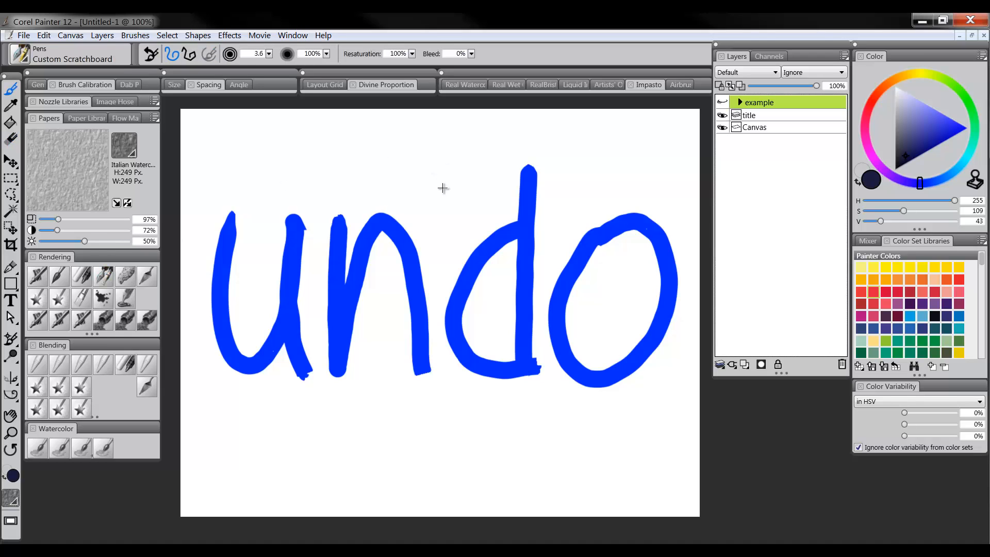
left_click(443, 188)
left_click(612, 333)
left_click(760, 364)
mouse_move(404, 183)
left_mouse_down()
mouse_move(417, 187)
mouse_move(400, 204)
mouse_move(386, 177)
mouse_move(413, 180)
left_mouse_up()
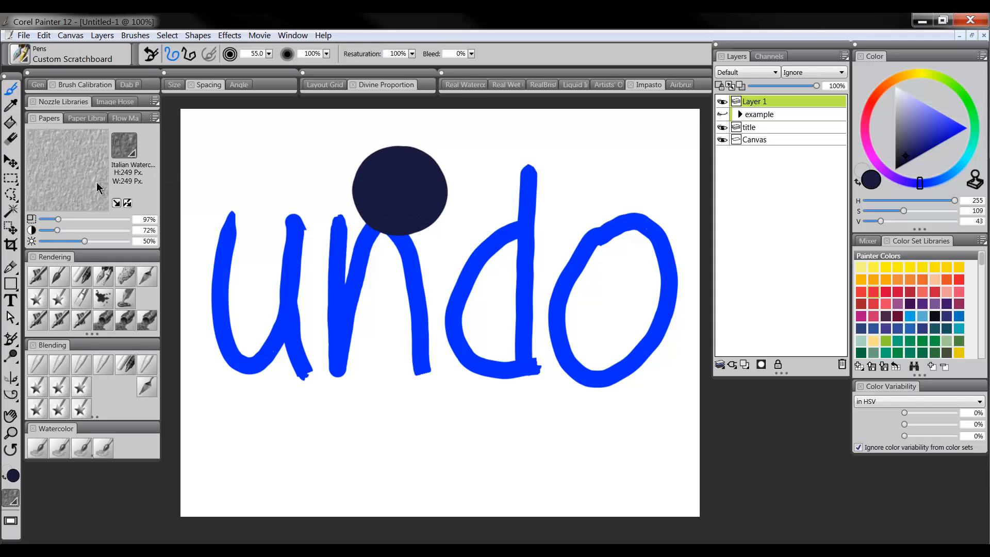
Step: Erase a curved notch from the circle's upper edge and reshape its lower edge into two points with the Distorto brush
left_click(11, 138)
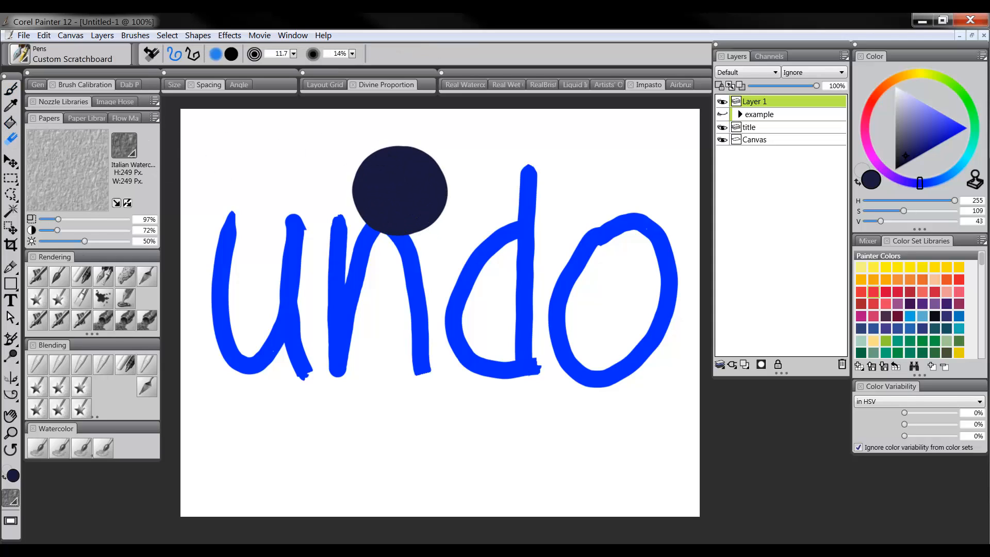
mouse_move(357, 159)
left_mouse_down()
mouse_move(381, 143)
mouse_move(361, 159)
mouse_move(376, 150)
mouse_move(385, 154)
mouse_move(363, 161)
mouse_move(381, 163)
mouse_move(356, 163)
mouse_move(384, 162)
mouse_move(389, 153)
left_mouse_up()
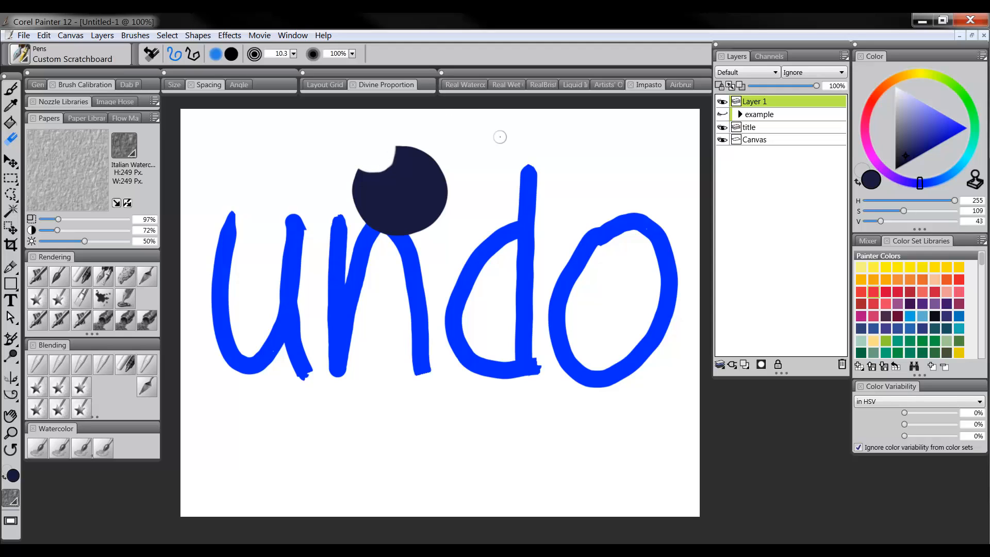
left_click(36, 395)
mouse_move(375, 197)
left_mouse_down()
mouse_move(393, 246)
mouse_move(390, 223)
mouse_move(402, 254)
mouse_move(422, 248)
mouse_move(403, 253)
mouse_move(400, 222)
mouse_move(407, 252)
left_mouse_up()
mouse_move(430, 234)
left_mouse_down()
mouse_move(464, 214)
mouse_move(426, 194)
mouse_move(430, 226)
mouse_move(426, 188)
mouse_move(448, 270)
left_mouse_up()
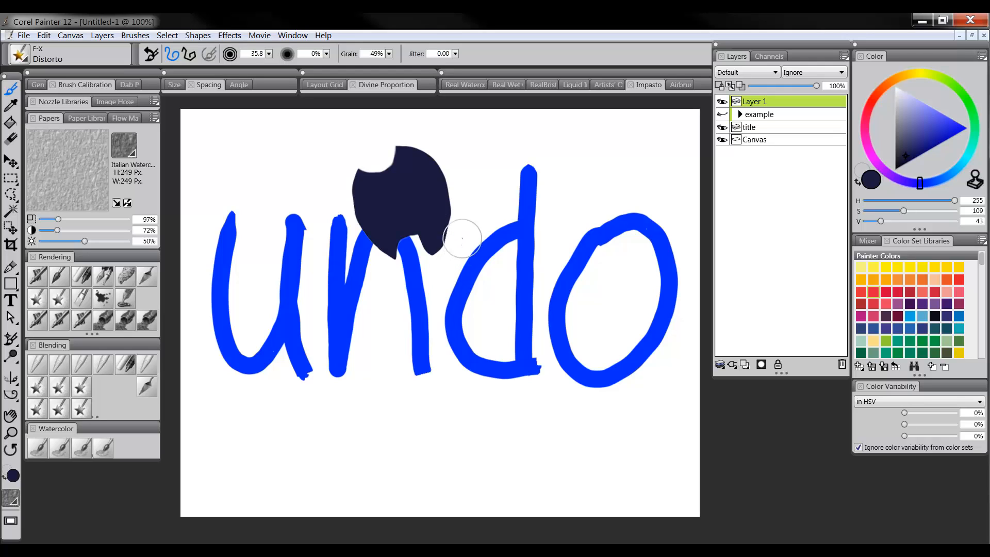
mouse_move(464, 199)
left_mouse_down()
mouse_move(416, 263)
mouse_move(416, 238)
mouse_move(418, 252)
mouse_move(404, 242)
mouse_move(418, 239)
left_mouse_up()
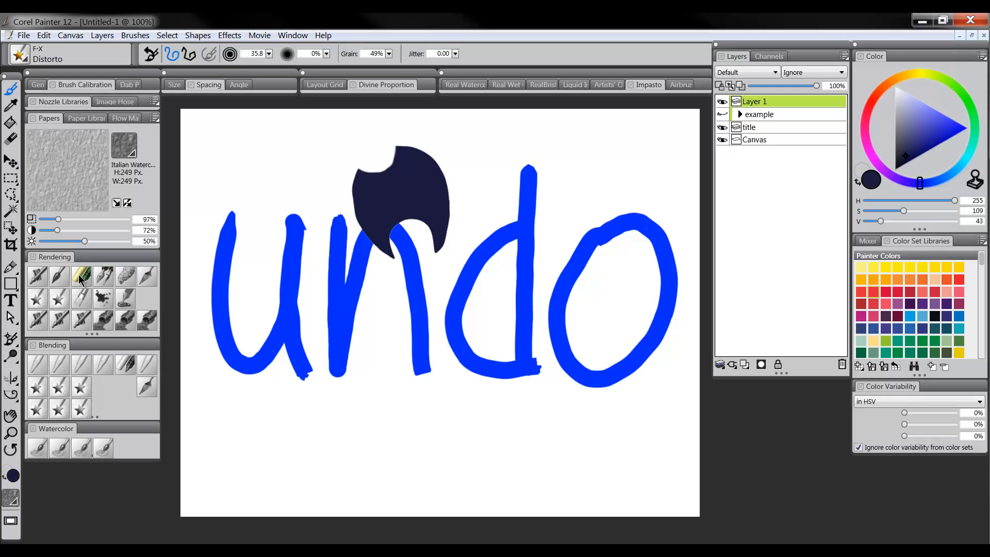
Step: Paint a second, similar dark shape over the top of the "d", trim its upper notch with the Eraser and return to the brush
left_click(105, 274)
mouse_move(487, 138)
left_mouse_down()
mouse_move(474, 184)
mouse_move(497, 221)
mouse_move(519, 224)
mouse_move(513, 197)
mouse_move(533, 191)
mouse_move(541, 222)
mouse_move(561, 169)
mouse_move(549, 144)
mouse_move(529, 138)
mouse_move(513, 152)
mouse_move(494, 135)
mouse_move(483, 151)
mouse_move(490, 142)
mouse_move(487, 199)
mouse_move(511, 215)
mouse_move(503, 181)
mouse_move(487, 177)
mouse_move(493, 149)
mouse_move(508, 178)
mouse_move(516, 167)
mouse_move(510, 190)
mouse_move(524, 163)
mouse_move(515, 160)
mouse_move(537, 143)
mouse_move(525, 185)
mouse_move(541, 186)
mouse_move(545, 206)
mouse_move(549, 157)
mouse_move(546, 186)
left_mouse_up()
left_click(10, 138)
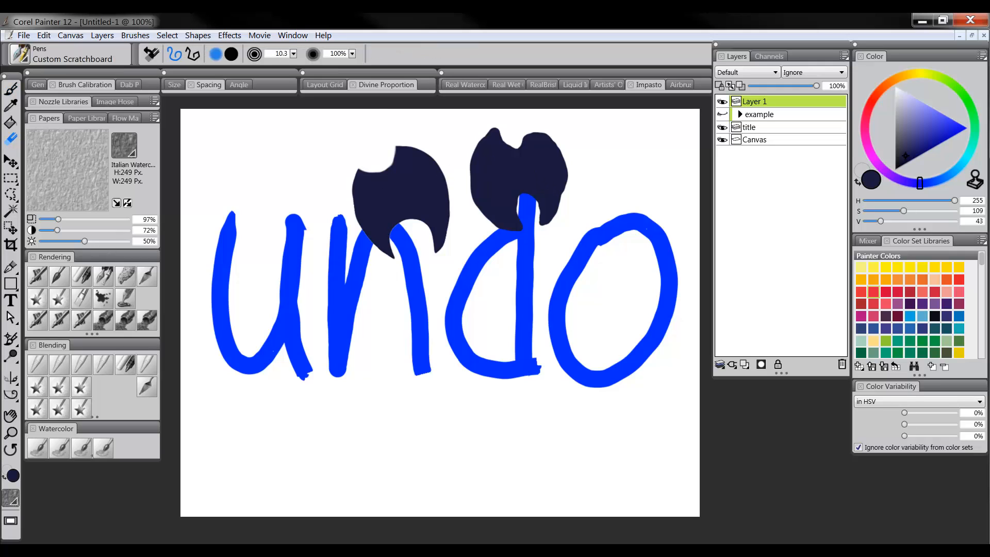
mouse_move(530, 132)
left_mouse_down()
mouse_move(503, 142)
mouse_move(516, 146)
left_mouse_up()
left_click(10, 87)
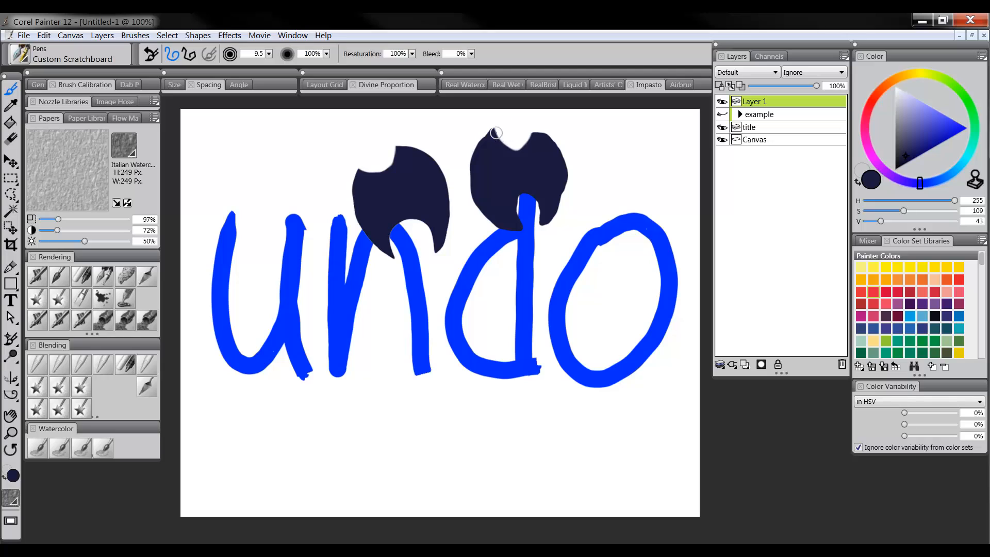
Step: Erase more of the upper notch of the dark shape over the "d" and undo the last strokes
left_click(10, 138)
mouse_move(512, 126)
left_mouse_down()
mouse_move(496, 138)
mouse_move(511, 147)
mouse_move(531, 129)
mouse_move(526, 146)
mouse_move(496, 129)
mouse_move(510, 146)
mouse_move(528, 139)
mouse_move(518, 147)
left_mouse_up()
key("ctrl+z")
key("ctrl+z")
key("ctrl+z")
key("ctrl+z")
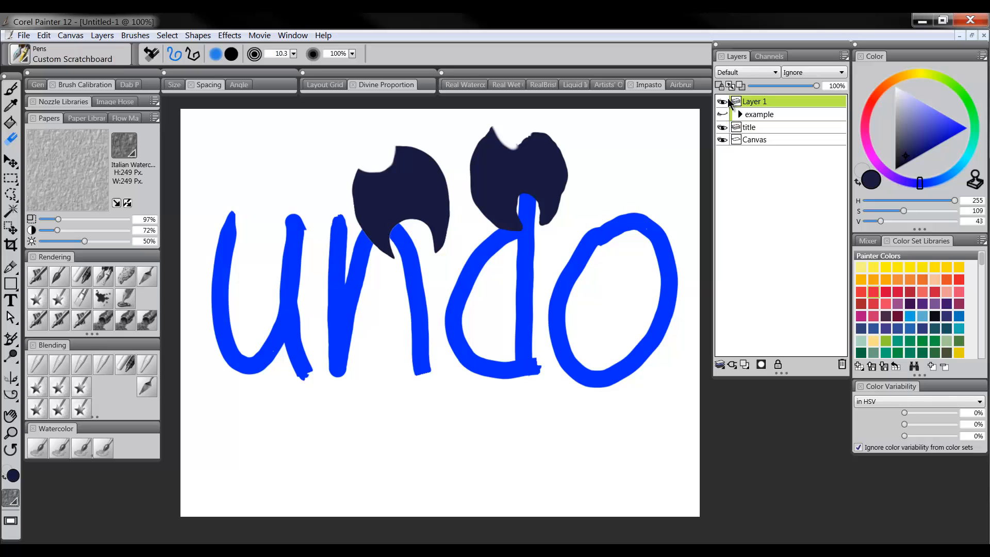
Step: Toggle Layer 1's visibility, add a layer mask to it and set the brush color to black
left_click(724, 101)
left_click(723, 101)
left_click(761, 364)
left_click_drag(933, 145, 870, 216)
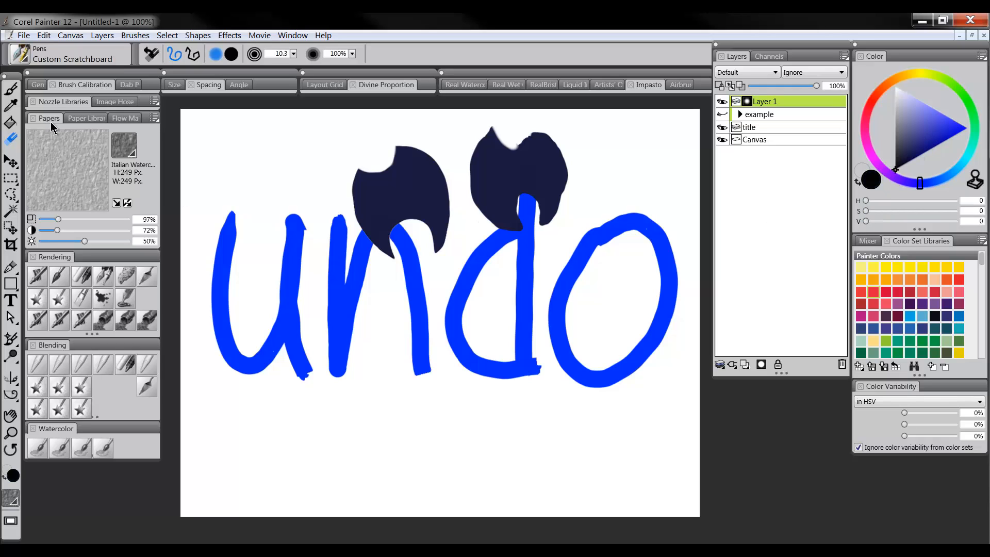
left_click(10, 88)
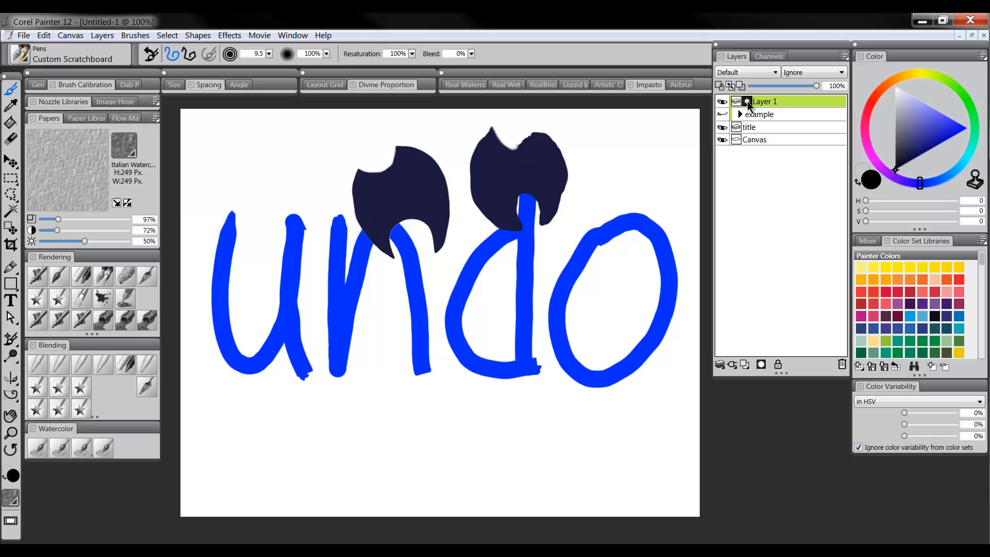
Step: Partly hide both dark shapes by painting the layer mask with Custom Sponge at size 89.4 and with Square Chalk
left_click(39, 280)
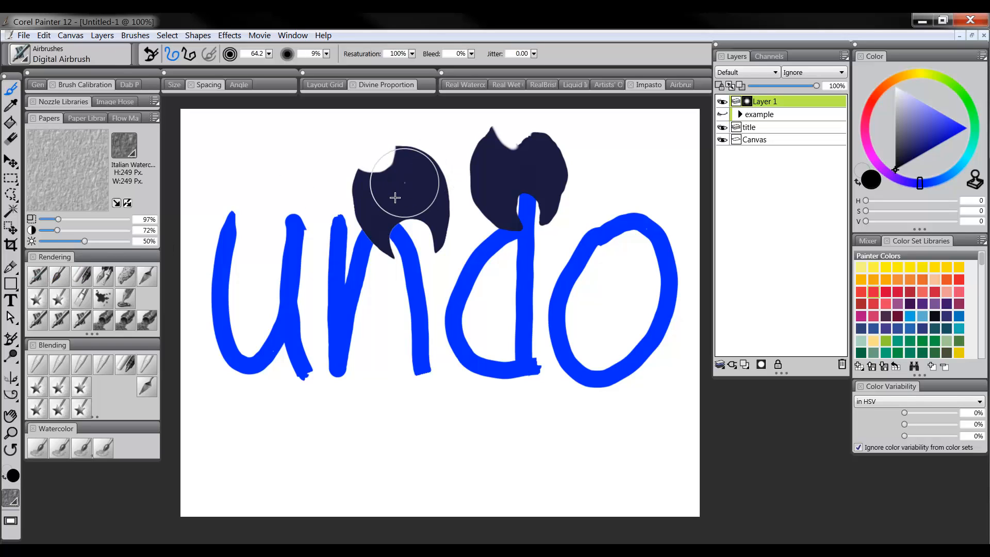
left_click(126, 277)
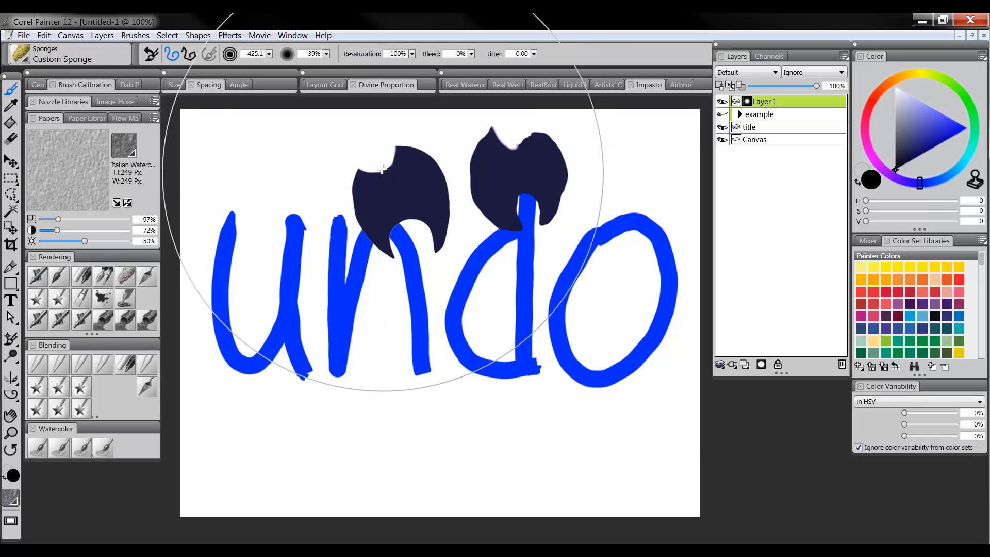
mouse_move(382, 196)
left_mouse_down()
mouse_move(419, 163)
mouse_move(405, 201)
mouse_move(428, 242)
mouse_move(434, 186)
mouse_move(397, 169)
mouse_move(356, 210)
mouse_move(383, 227)
left_mouse_up()
mouse_move(490, 122)
left_mouse_down()
mouse_move(516, 171)
mouse_move(583, 175)
mouse_move(501, 133)
left_mouse_up()
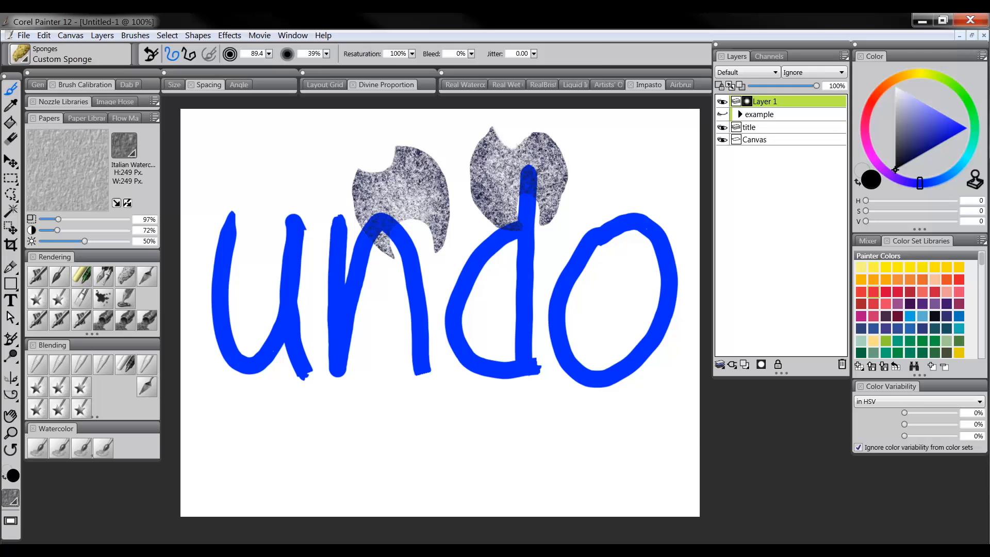
left_click(82, 277)
mouse_move(355, 183)
left_mouse_down()
mouse_move(332, 196)
mouse_move(350, 191)
mouse_move(350, 216)
mouse_move(385, 259)
mouse_move(394, 146)
mouse_move(440, 160)
mouse_move(446, 250)
mouse_move(460, 256)
mouse_move(470, 159)
mouse_move(486, 212)
mouse_move(538, 227)
mouse_move(529, 160)
mouse_move(495, 125)
mouse_move(472, 128)
mouse_move(584, 151)
mouse_move(529, 184)
left_mouse_up()
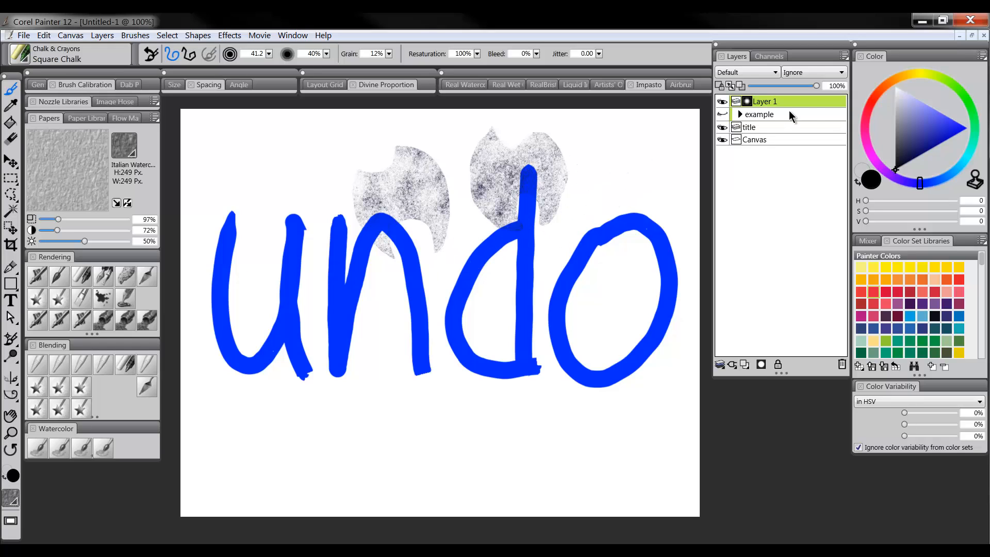
Step: Undo the chalk and sponge strokes, the layer mask and the dark shape over the "d"
key("ctrl+z")
key("ctrl+z")
key("ctrl+z")
key("ctrl+z")
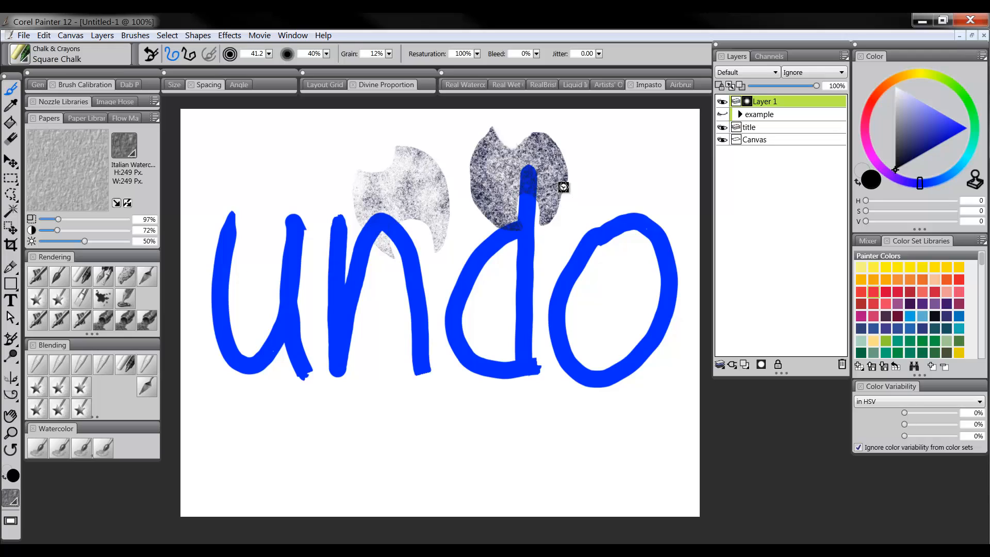
key("ctrl+z")
key("ctrl+z")
key("ctrl+z")
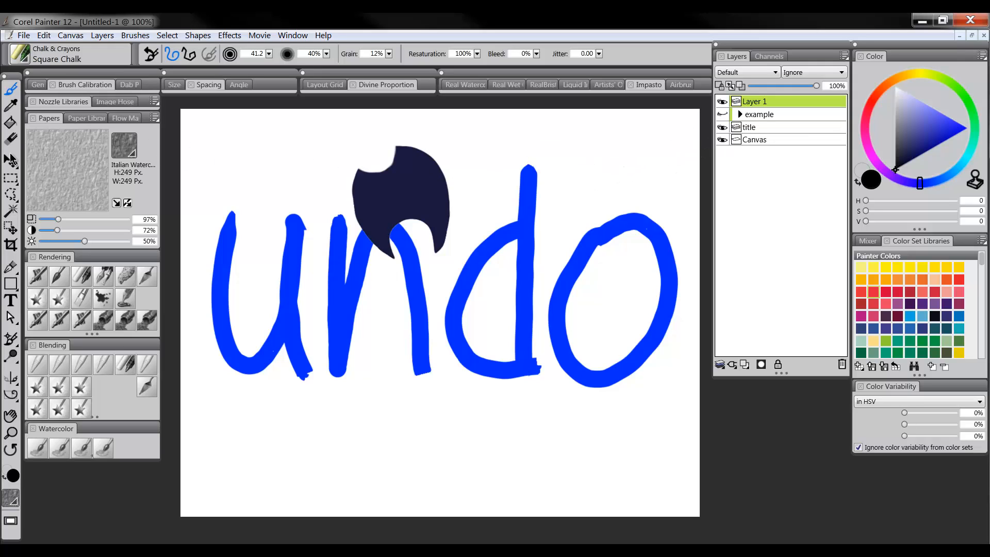
Step: Draw a rectangular selection around the dark shape above the "n", delete its contents and deselect
left_click(11, 178)
left_click_drag(323, 127, 496, 295)
key("Delete")
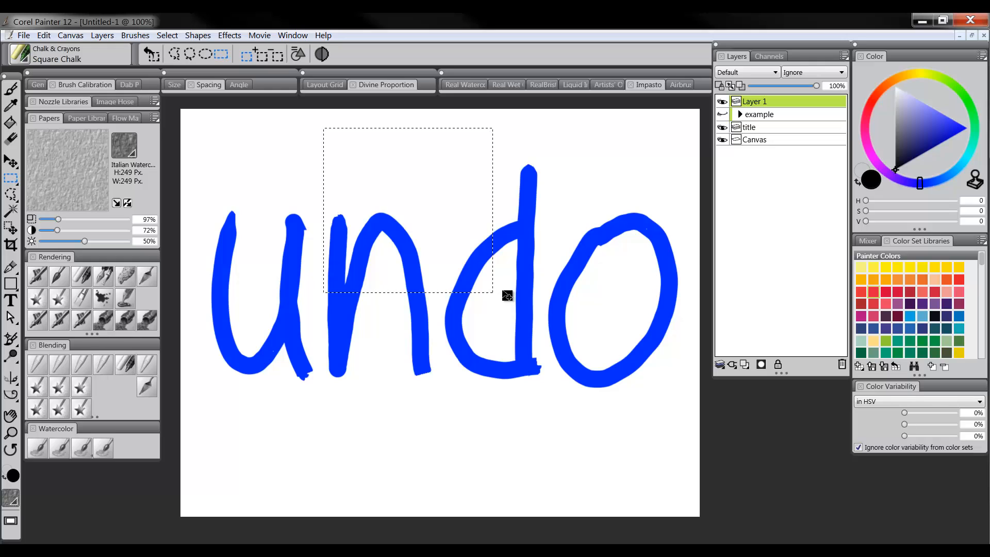
left_click_drag(566, 299, 568, 296)
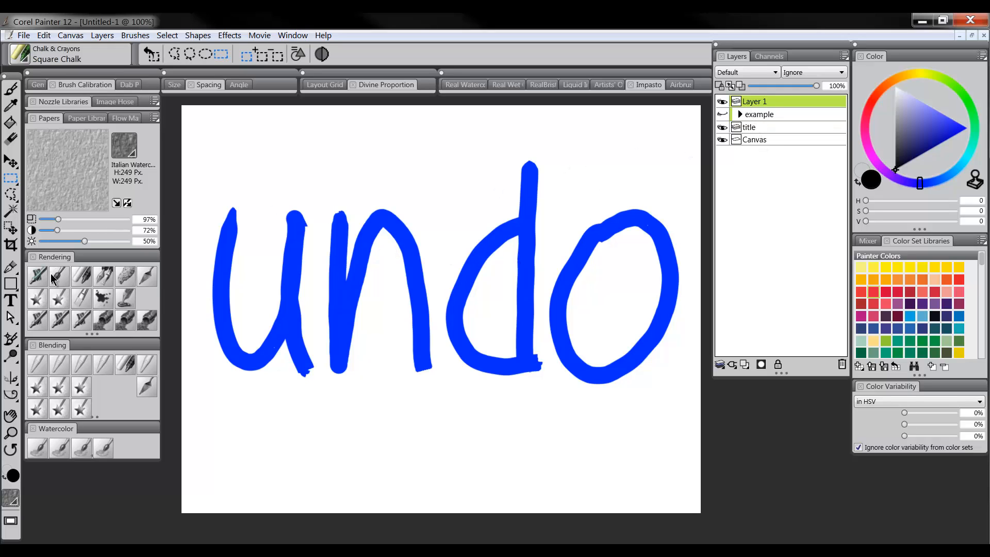
Step: Select the title layer and toggle its visibility off and on
left_click(752, 127)
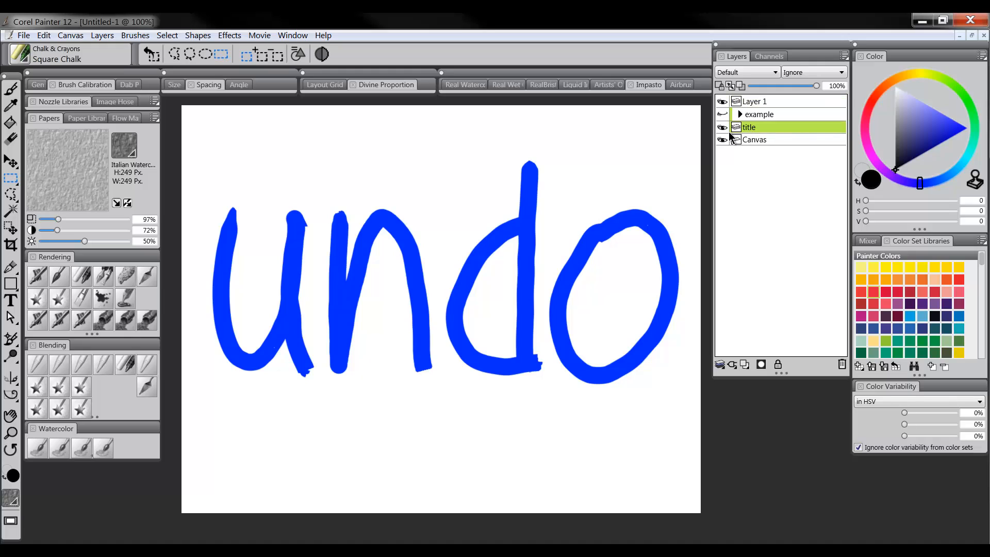
left_click(722, 127)
left_click(722, 127)
Step: Outline the stem and foot of the "d" in black on the title layer with Custom Scratchboard at size 2.8
left_click(104, 276)
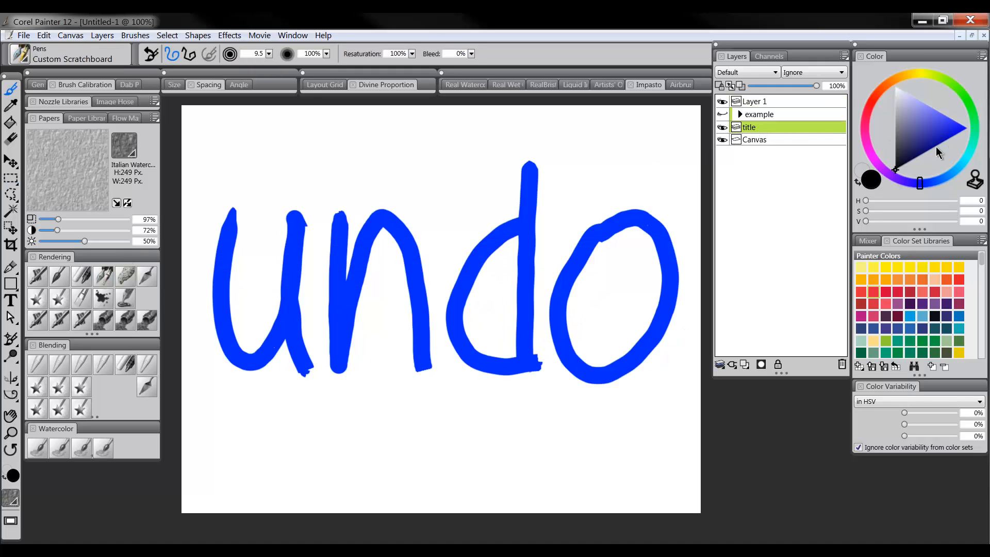
key("bracketleft")
left_click_drag(519, 201, 521, 170)
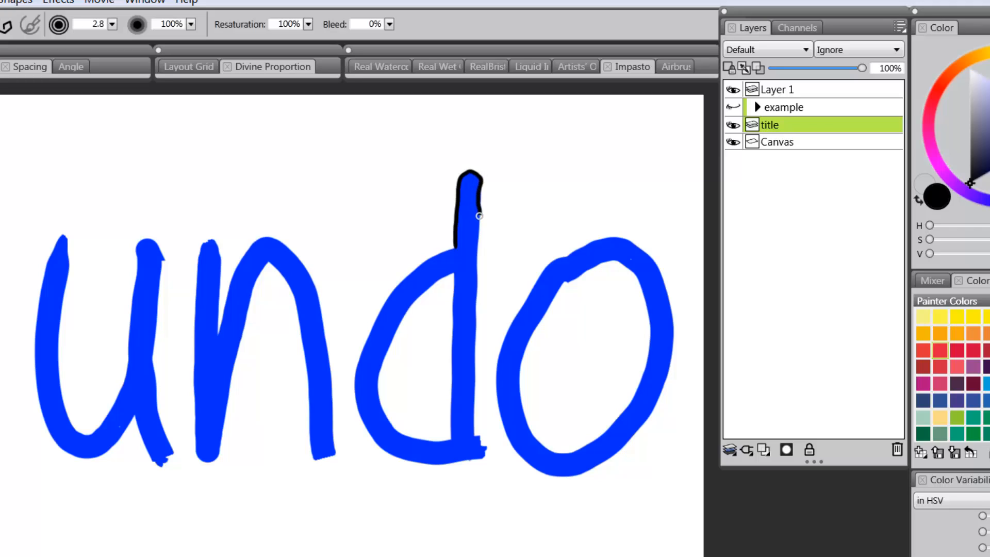
key("ctrl+z")
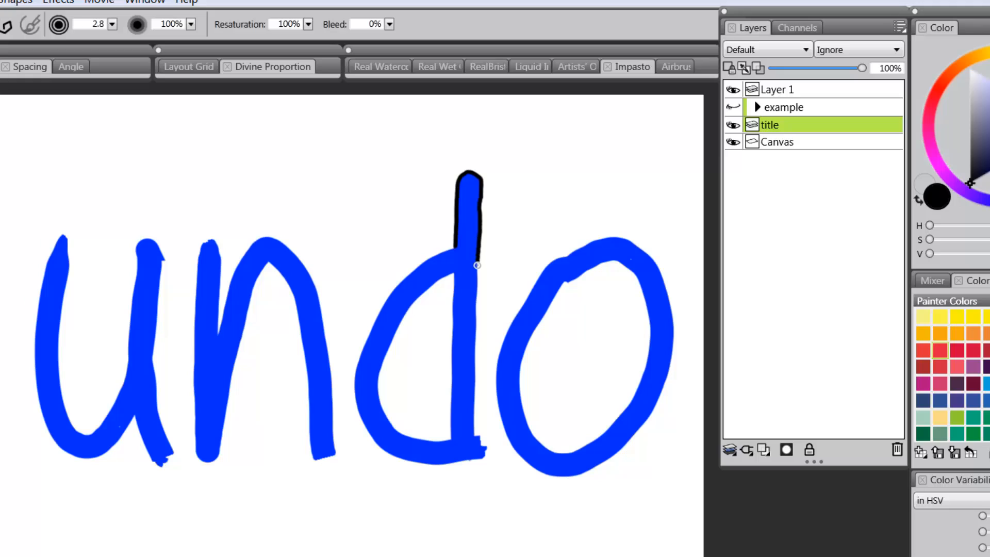
left_click_drag(474, 325, 473, 357)
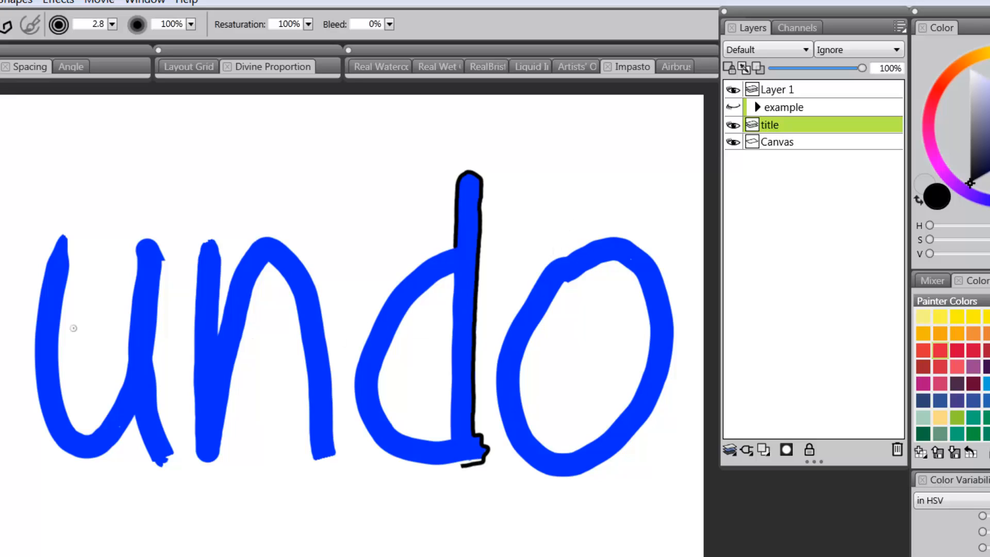
Step: Erase the black outline under the foot of the "d" with the Eraser at size 7.8 and toggle the title layer's visibility
key("n")
key("[")
mouse_move(479, 473)
left_mouse_down()
mouse_move(460, 466)
mouse_move(480, 457)
left_mouse_up()
left_click(734, 123)
left_click(734, 122)
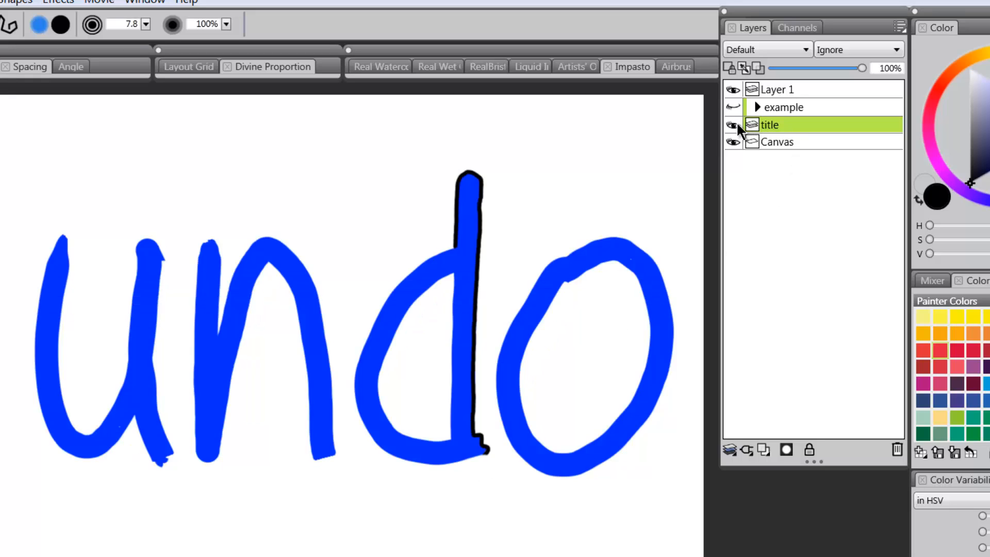
left_click(736, 122)
left_click(737, 122)
Step: Undo the erasing and the black outline strokes on the title layer
key("ctrl+z")
key("ctrl+z")
key("ctrl+z")
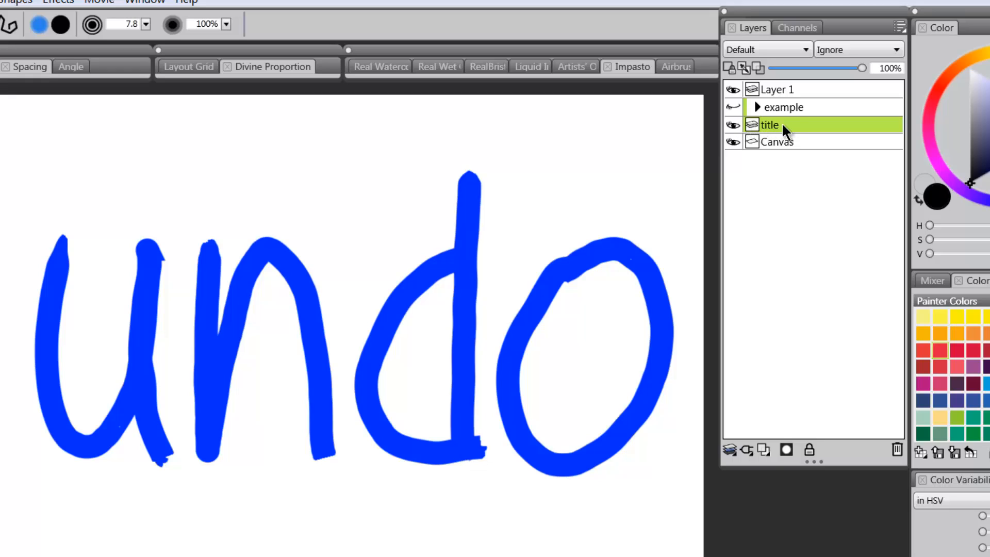
Step: Create a new layer above title and outline the stem and foot of the "d" in black with the pen at size 2.8
left_click(763, 450)
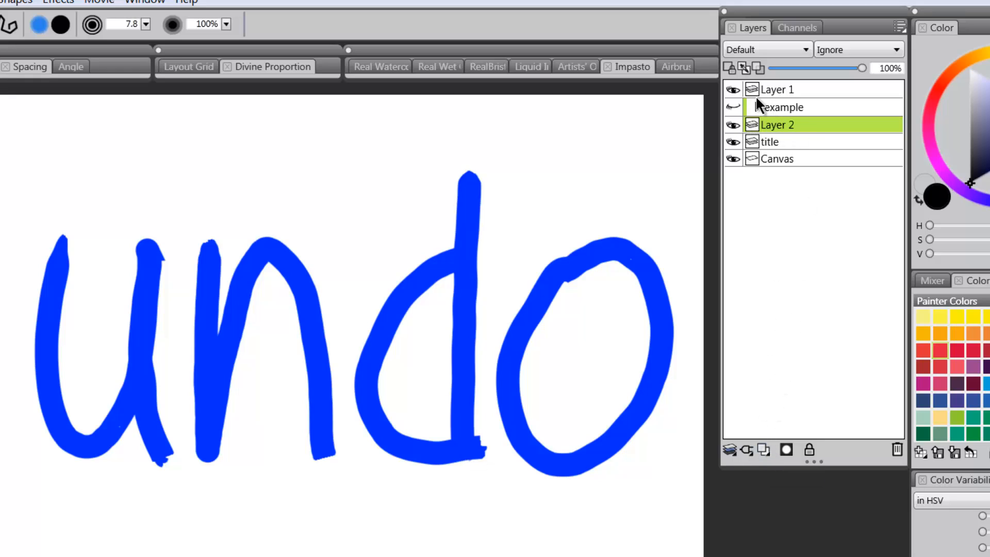
key("b")
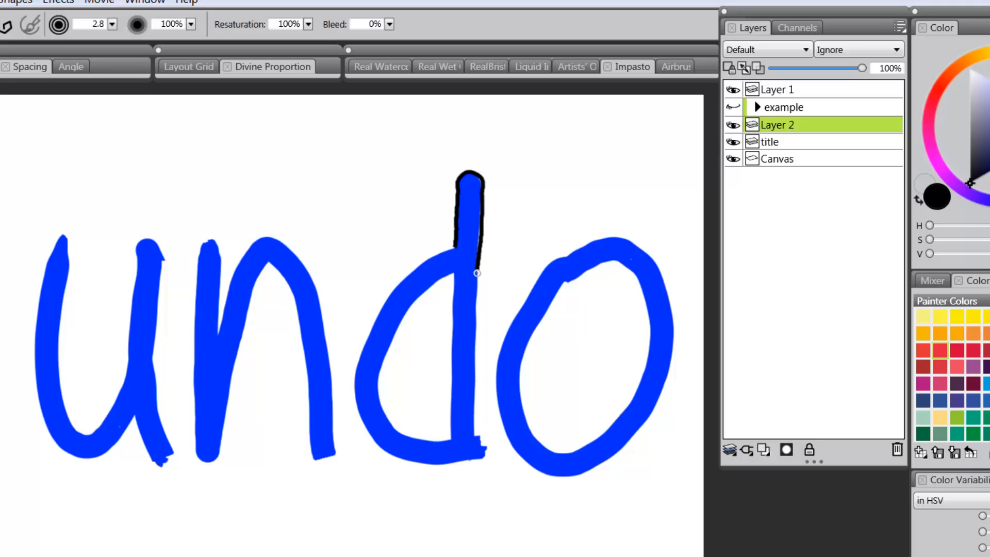
left_click_drag(475, 304, 474, 411)
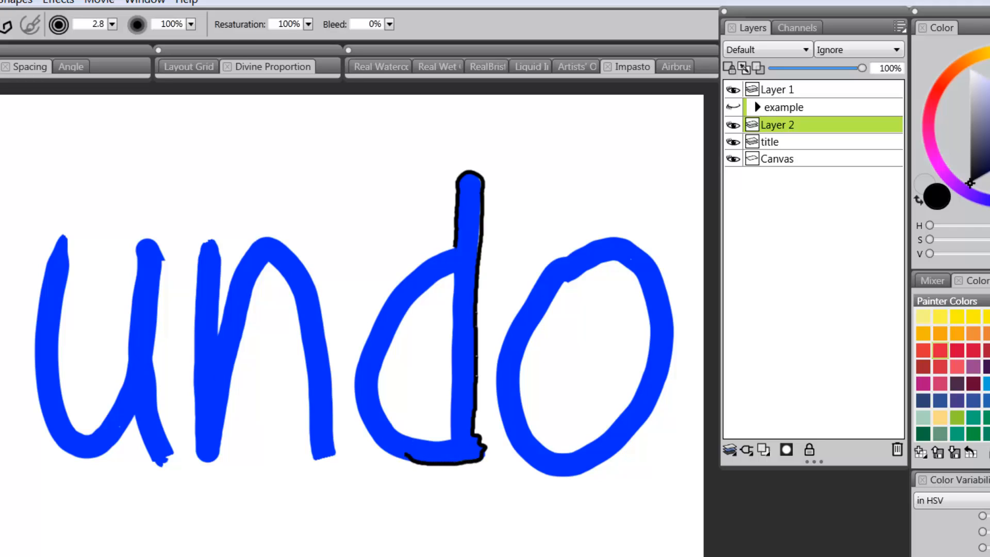
Step: Fill the gaps along the right outline of the "d" stem with the pen at size 2.0 and trim its outer edge with the Eraser at size 1.0
key("space")
scroll(487, 260, "up", 2)
left_click_drag(486, 209, 447, 434)
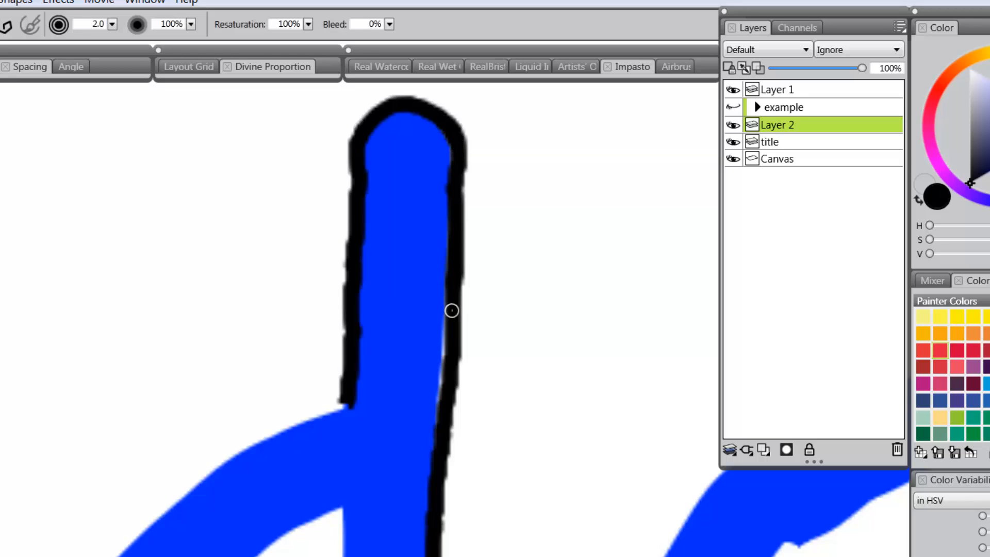
left_click_drag(452, 310, 443, 432)
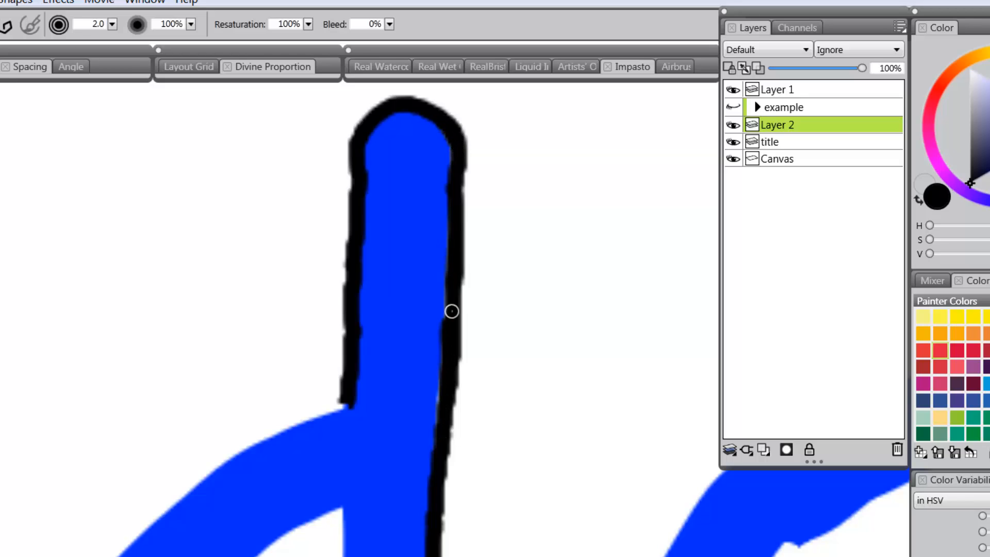
key("n")
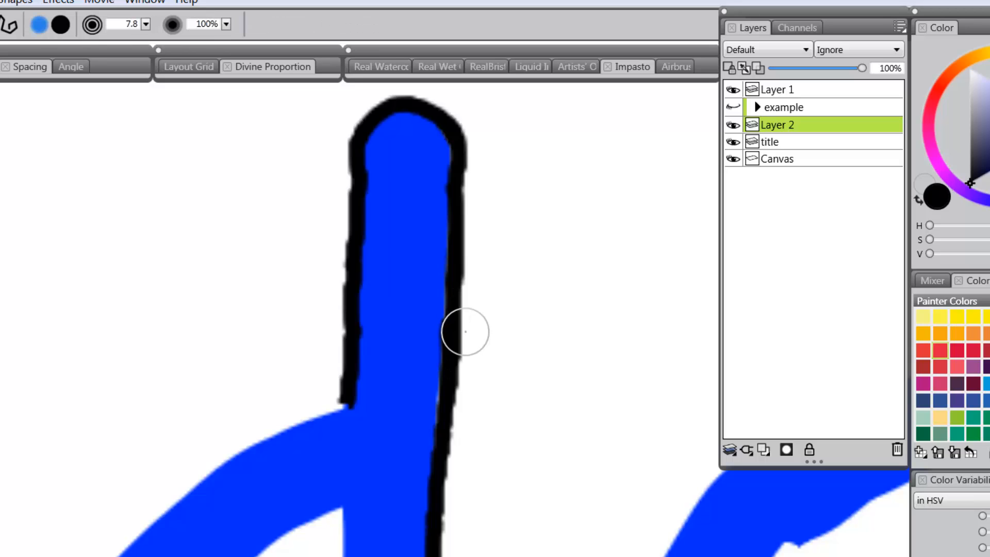
left_click(478, 272, "ctrl+alt")
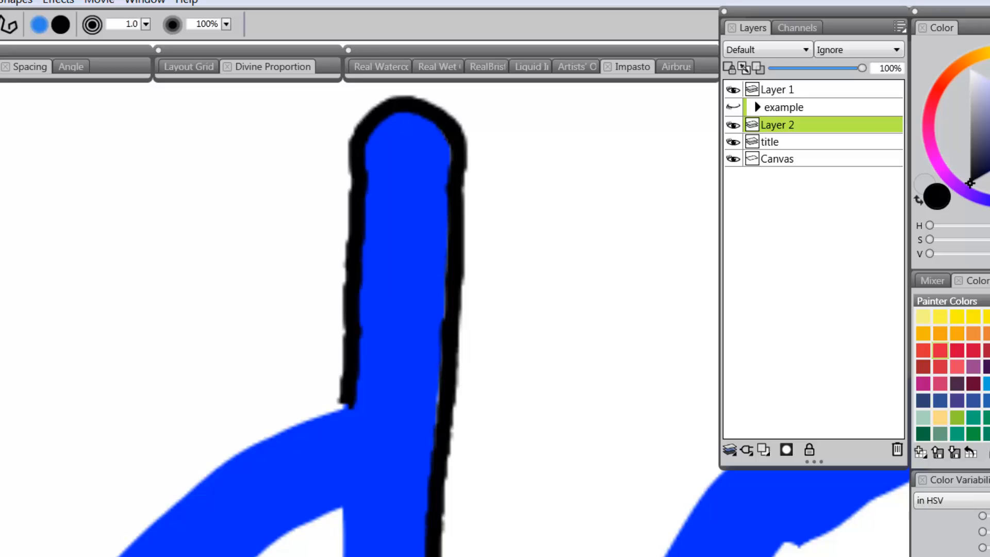
Step: Extend the black outline along the upper outer curve of the bowl of the "d", shaping it with the Distorto brush at size 8.3
key("b")
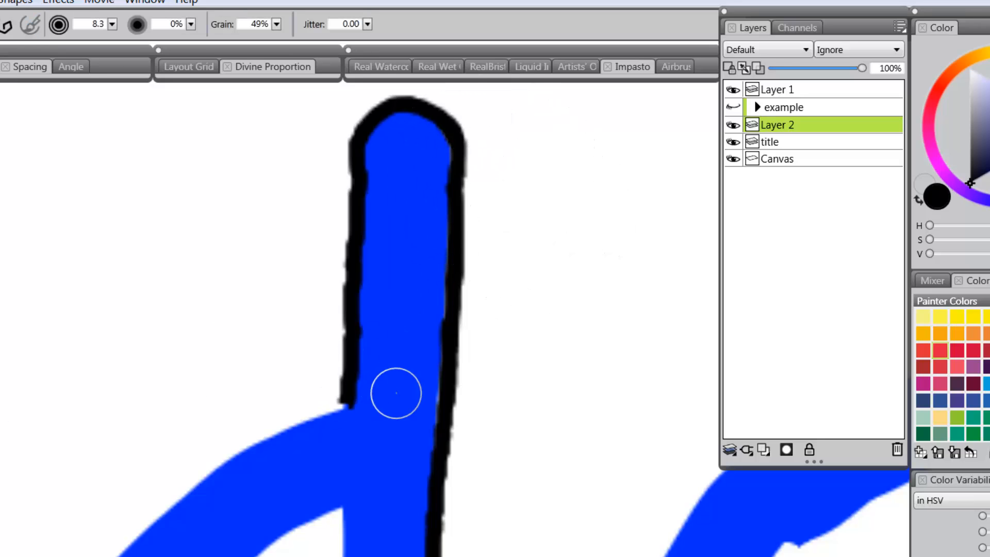
mouse_move(341, 420)
left_mouse_down()
mouse_move(287, 419)
mouse_move(122, 540)
mouse_move(117, 554)
mouse_move(382, 232)
left_mouse_up()
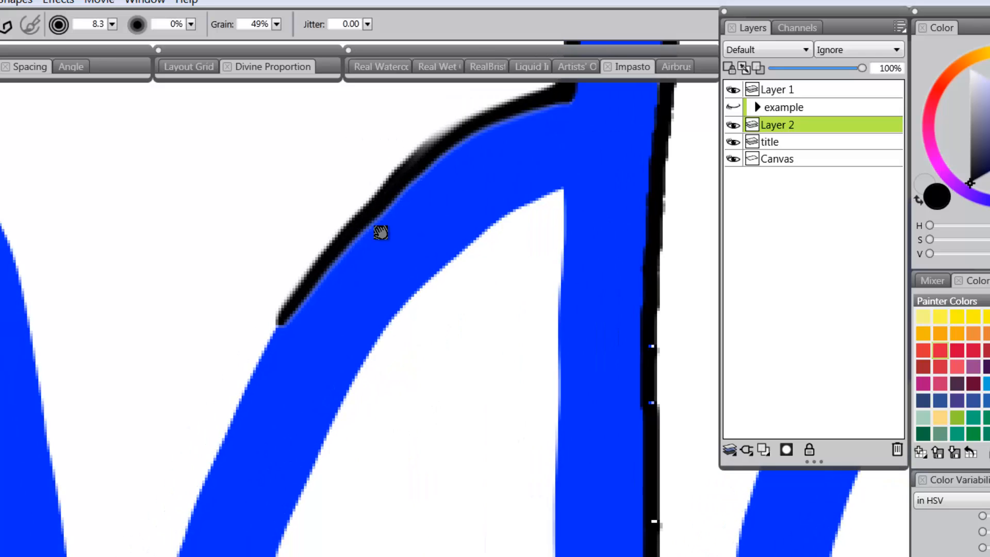
left_click_drag(296, 296, 253, 359)
left_click_drag(279, 312, 199, 499)
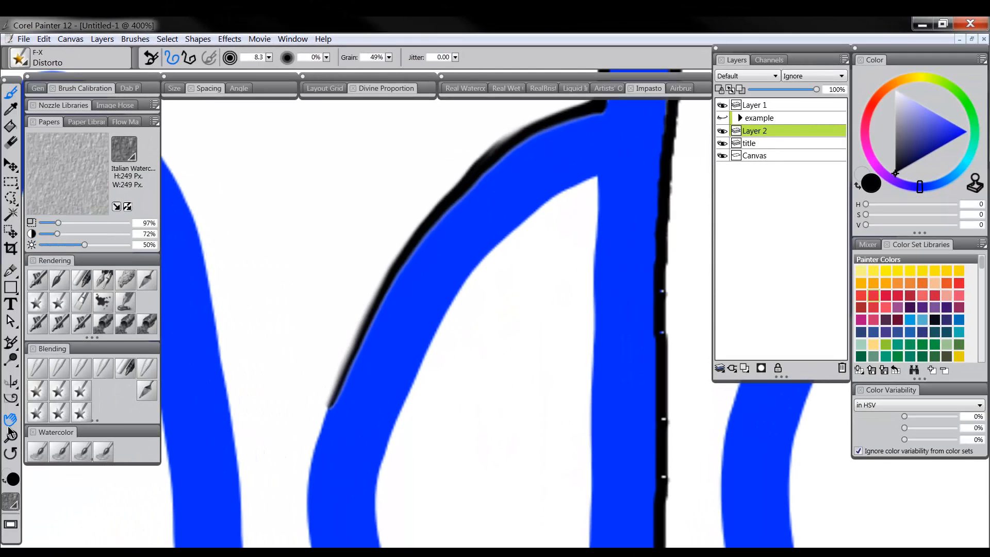
Step: Try black outline strokes over the top of the "n" with Custom Scratchboard at size 2.0, undoing each attempt
left_click(10, 437)
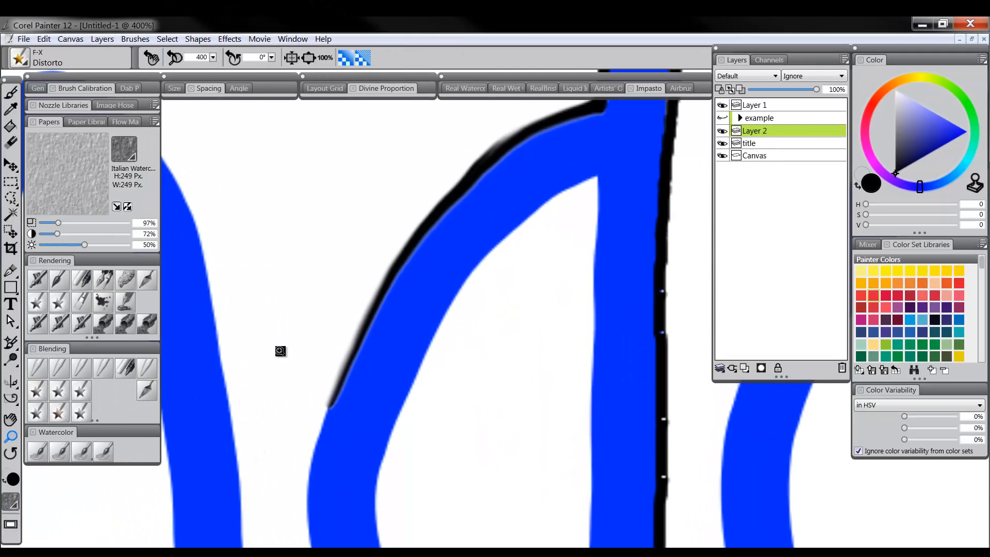
left_click(473, 360, "alt")
left_click(474, 360, "alt")
left_click(481, 368, "alt")
left_click(513, 369, "alt")
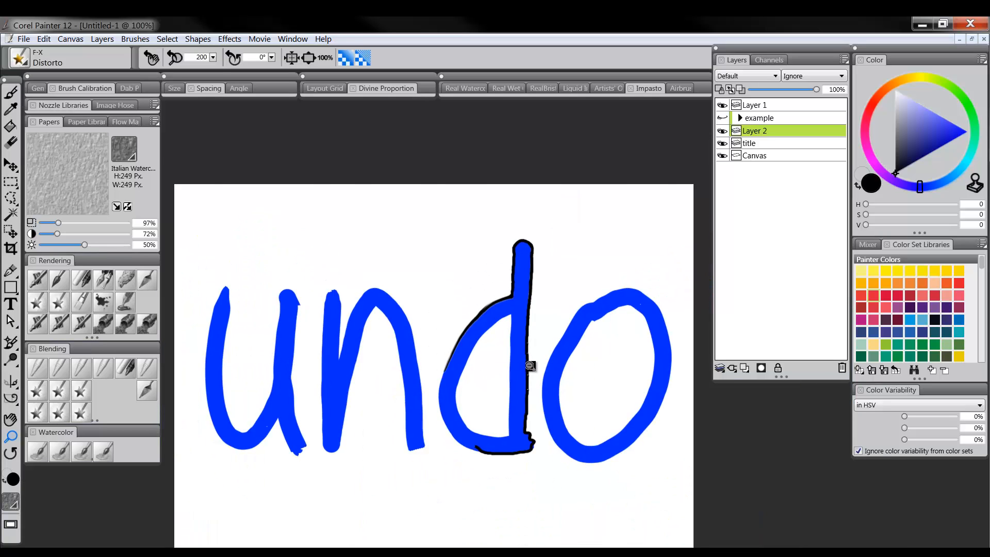
left_click(524, 367, "alt")
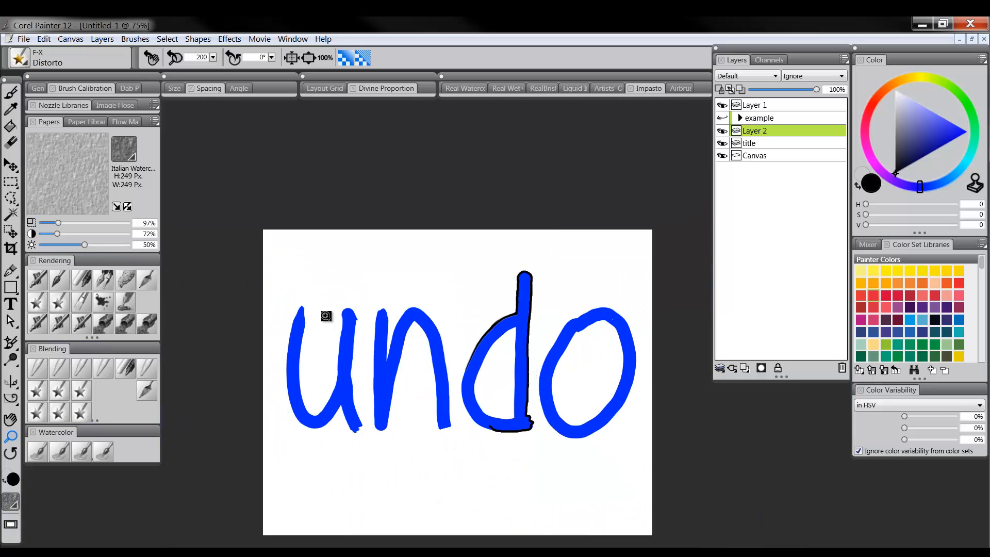
left_click(410, 333)
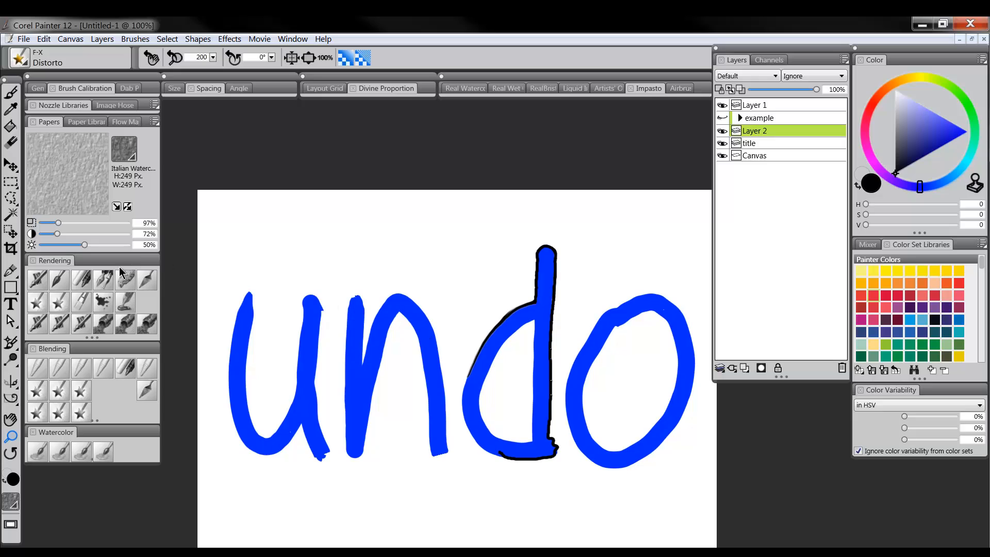
left_click(105, 279)
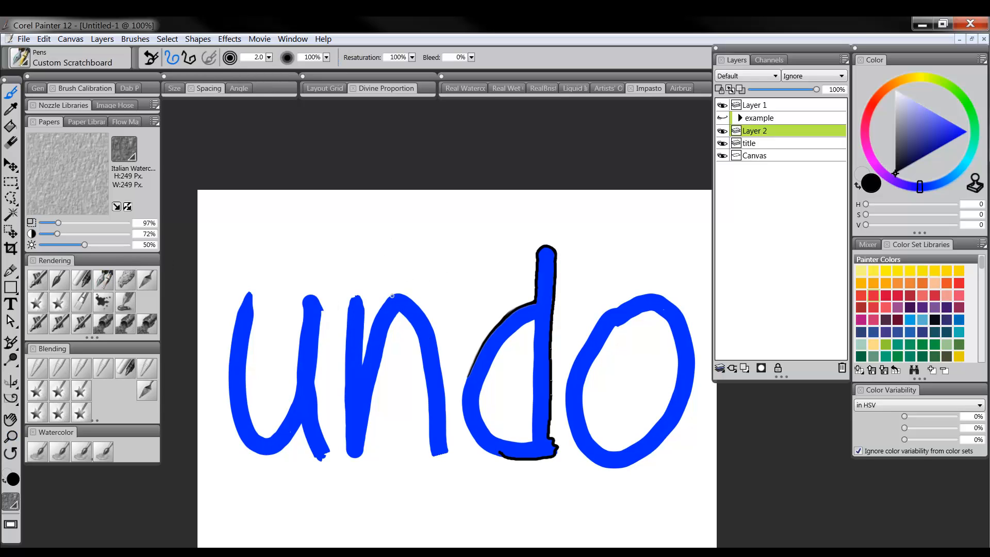
left_click_drag(392, 298, 394, 277)
key("ctrl+z")
mouse_move(397, 293)
left_mouse_down()
mouse_move(401, 276)
mouse_move(409, 289)
left_mouse_up()
key("ctrl+z")
mouse_move(407, 286)
left_mouse_down()
mouse_move(420, 275)
mouse_move(386, 272)
mouse_move(378, 283)
left_mouse_up()
key("ctrl+z")
key("ctrl+z")
key("ctrl+z")
key("ctrl+z")
key("ctrl+z")
key("ctrl+z")
mouse_move(540, 411)
left_mouse_down()
mouse_move(520, 321)
mouse_move(527, 372)
left_mouse_up()
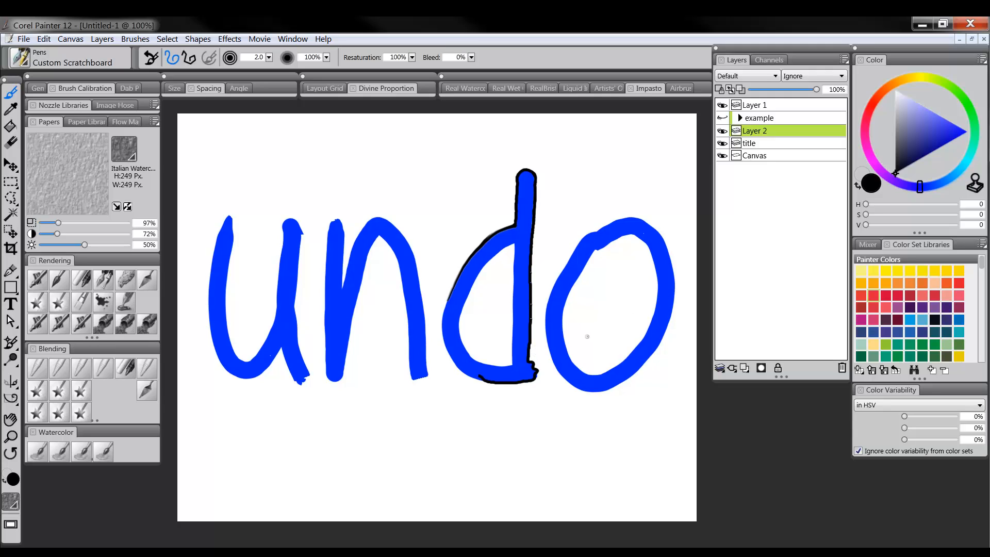